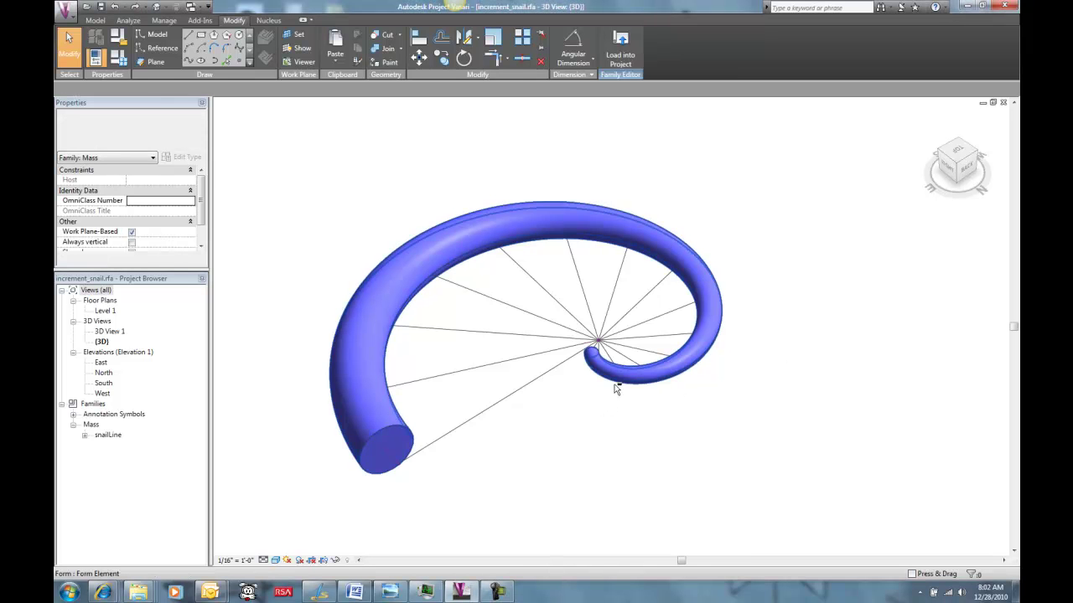
# Delete the solid blue snail tube, keeping its spiral path, profile circle and radial lines
pyautogui.keyDown('shift'); pyautogui.moveTo(601, 417); pyautogui.dragTo(587, 399, button='middle'); pyautogui.keyUp('shift')
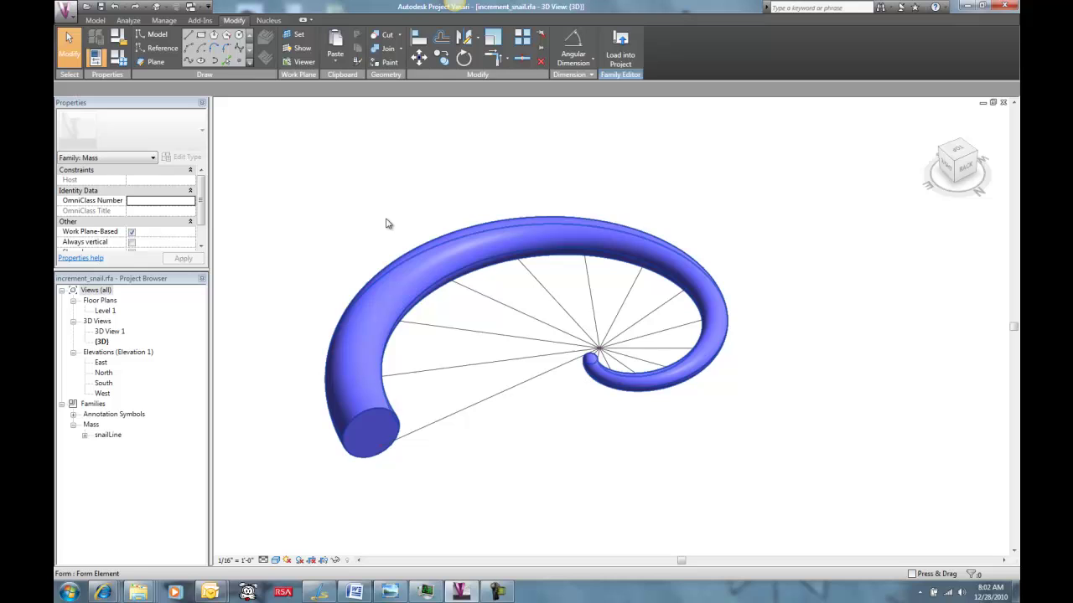
pyautogui.moveTo(553, 172); pyautogui.dragTo(500, 222)
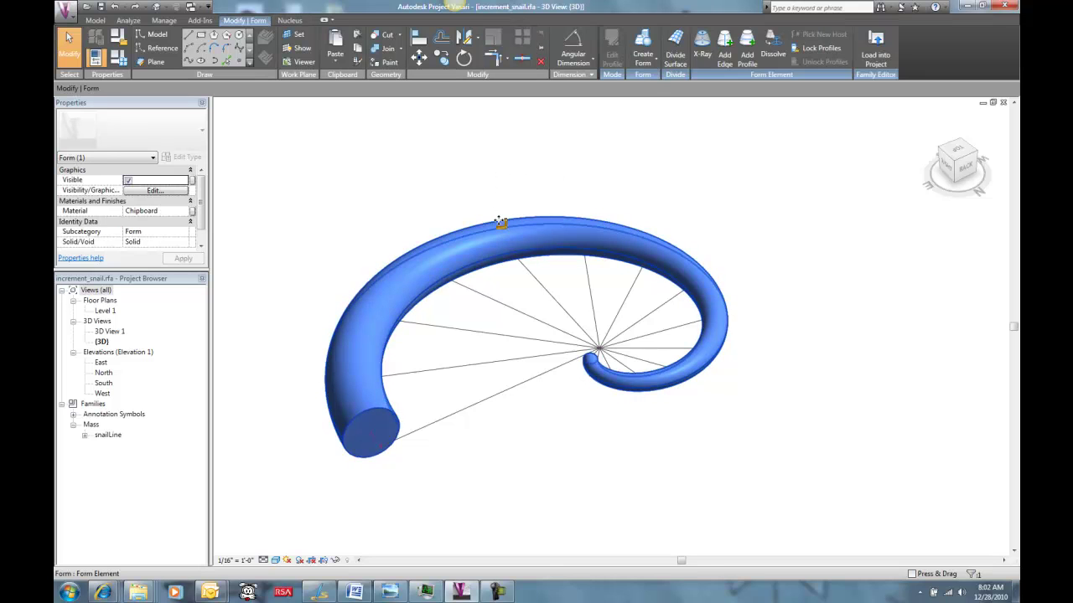
pyautogui.press('Delete')
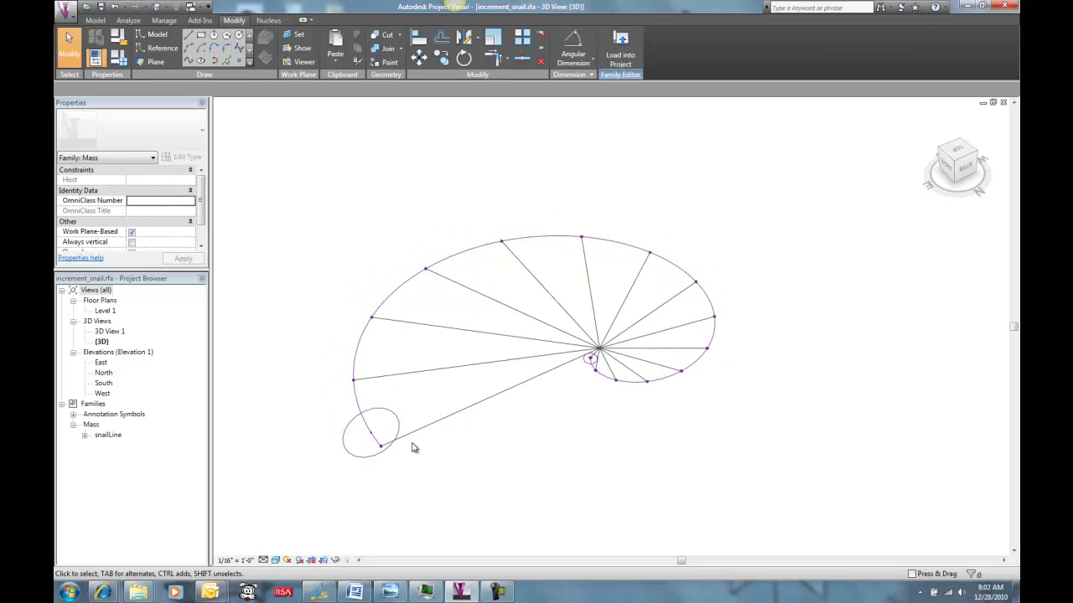
# Sweep the small circle along the spiral with Create Form, then undo the tube
pyautogui.click(394, 421)
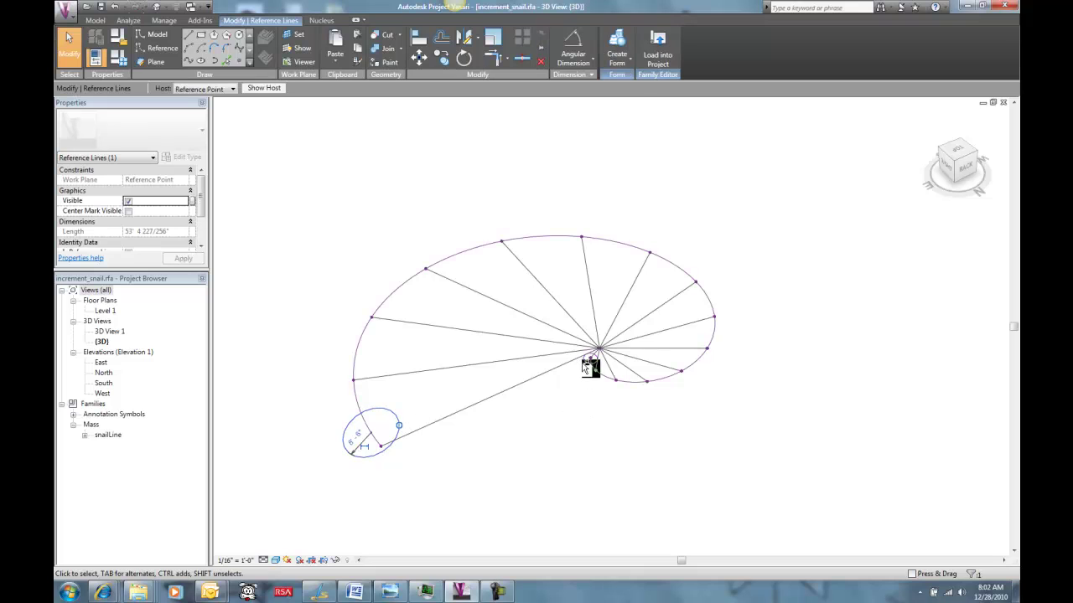
pyautogui.keyDown('ctrl'); pyautogui.click(635, 384); pyautogui.keyUp('ctrl')
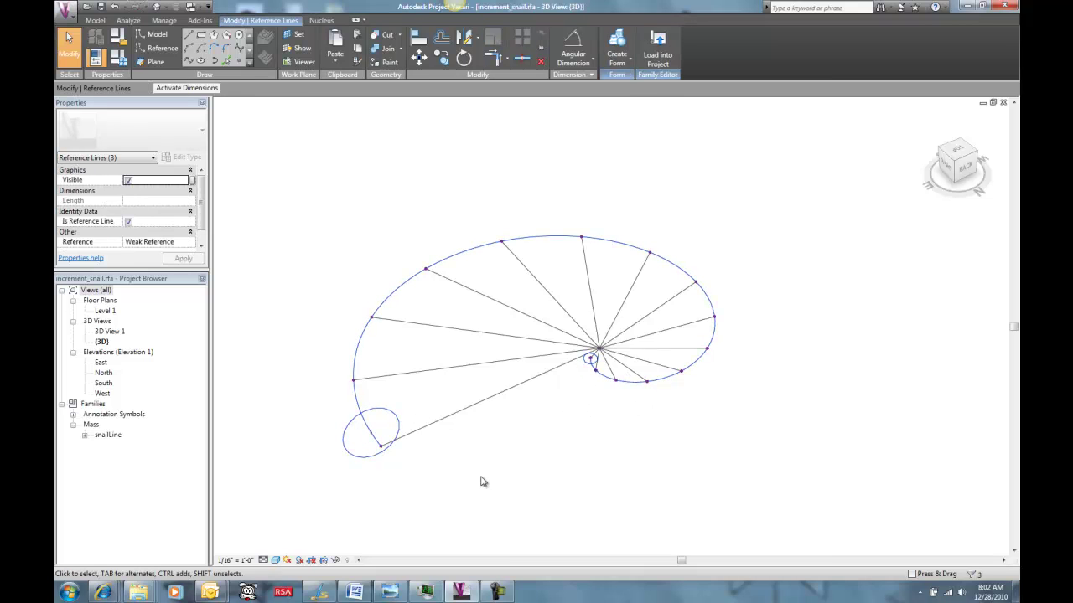
pyautogui.click(616, 46)
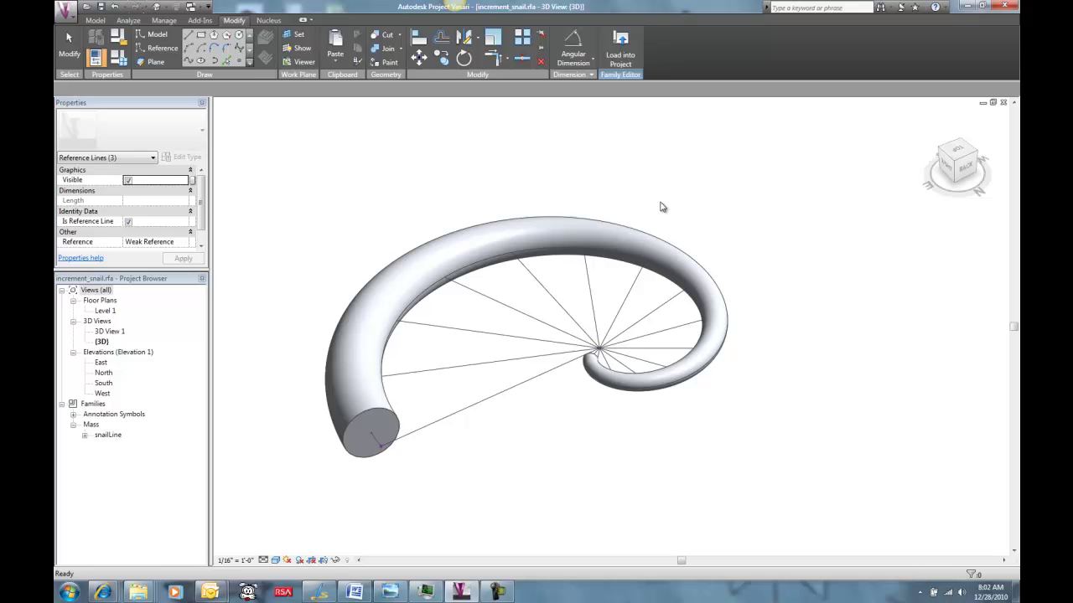
pyautogui.hotkey('ctrl', 'z')
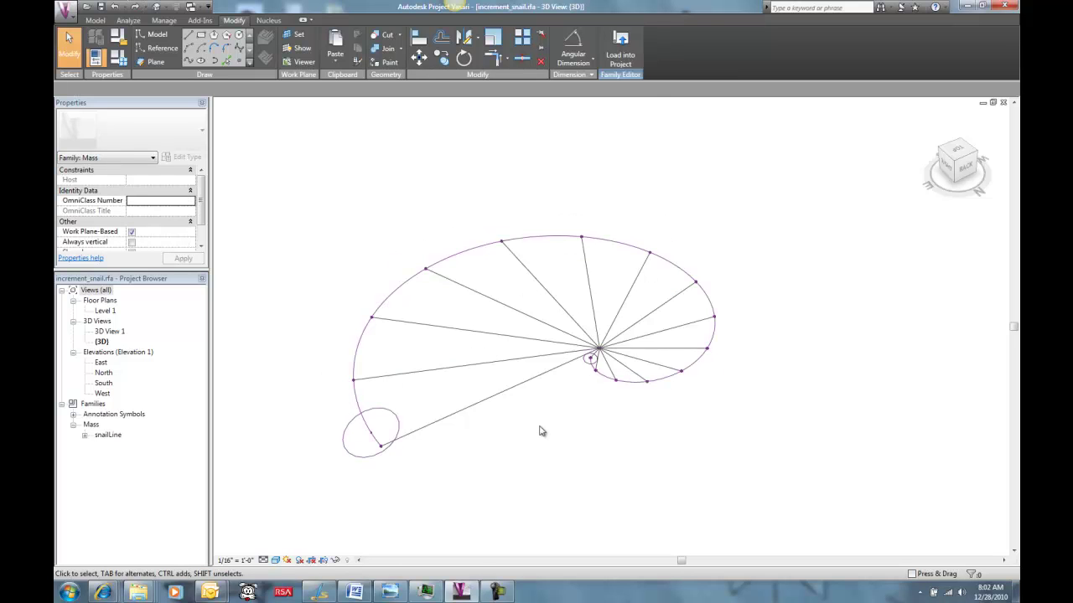
# Delete the spiral path, the large circle and the small hub circle
pyautogui.click(354, 402)
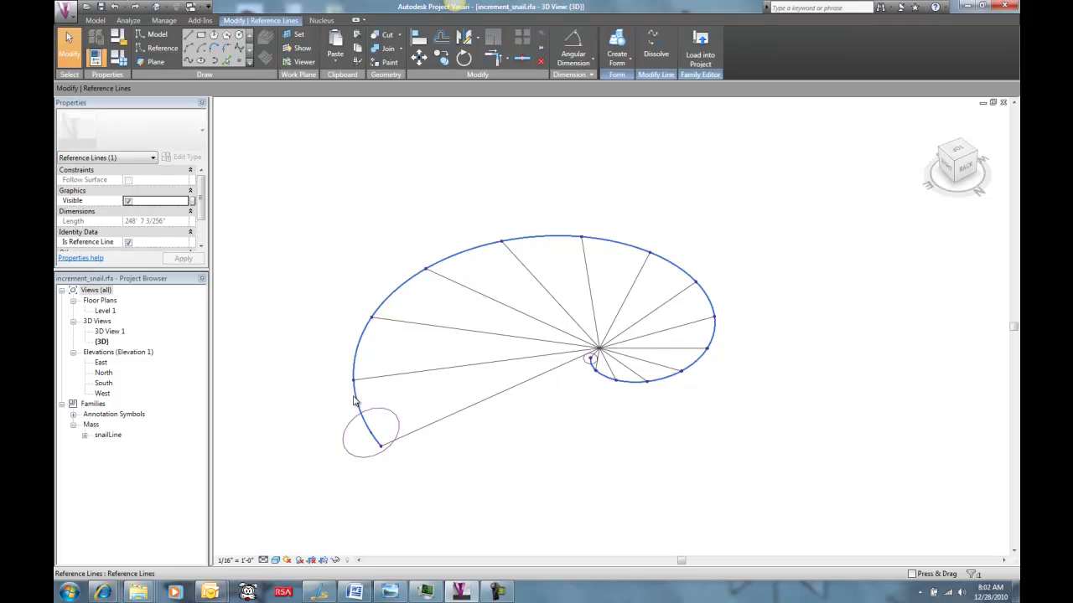
pyautogui.press('Delete')
pyautogui.click(366, 412)
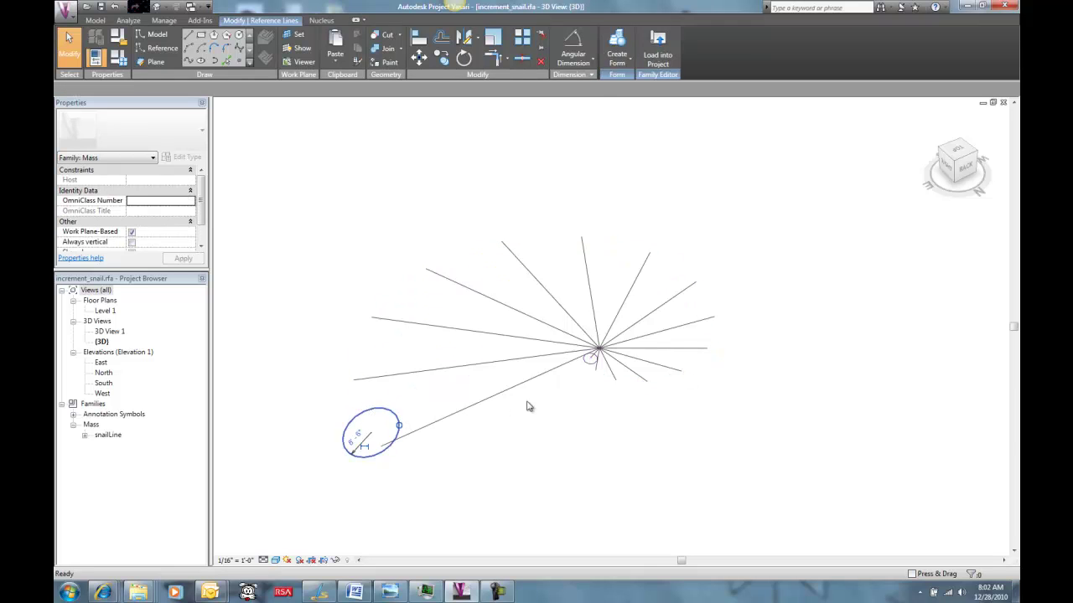
pyautogui.press('Delete')
pyautogui.click(589, 362)
pyautogui.press('Delete')
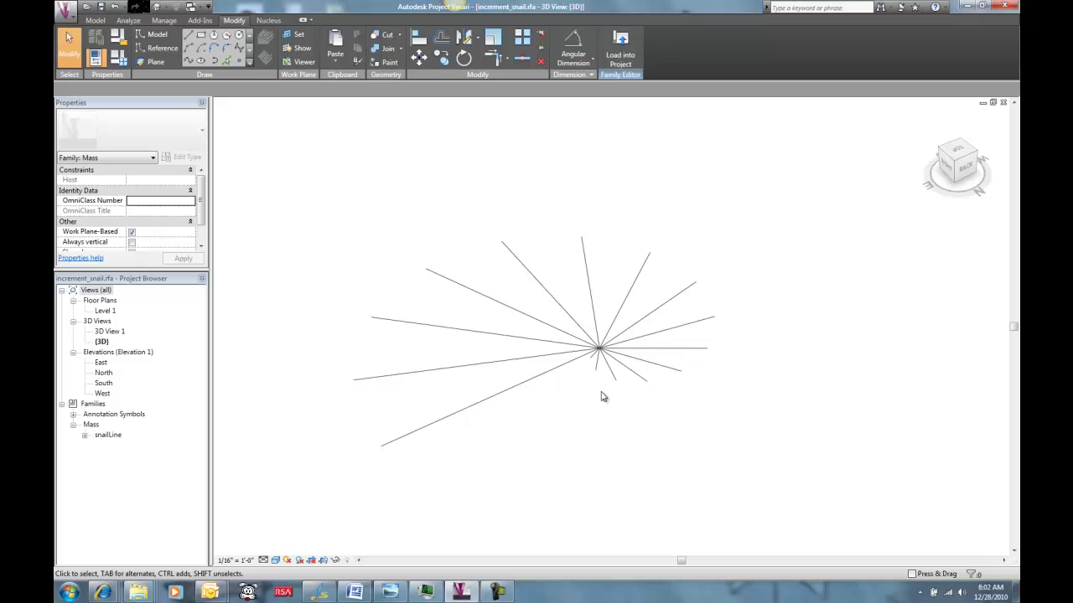
pyautogui.keyDown('shift'); pyautogui.moveTo(604, 395); pyautogui.dragTo(628, 431, button='middle'); pyautogui.keyUp('shift')
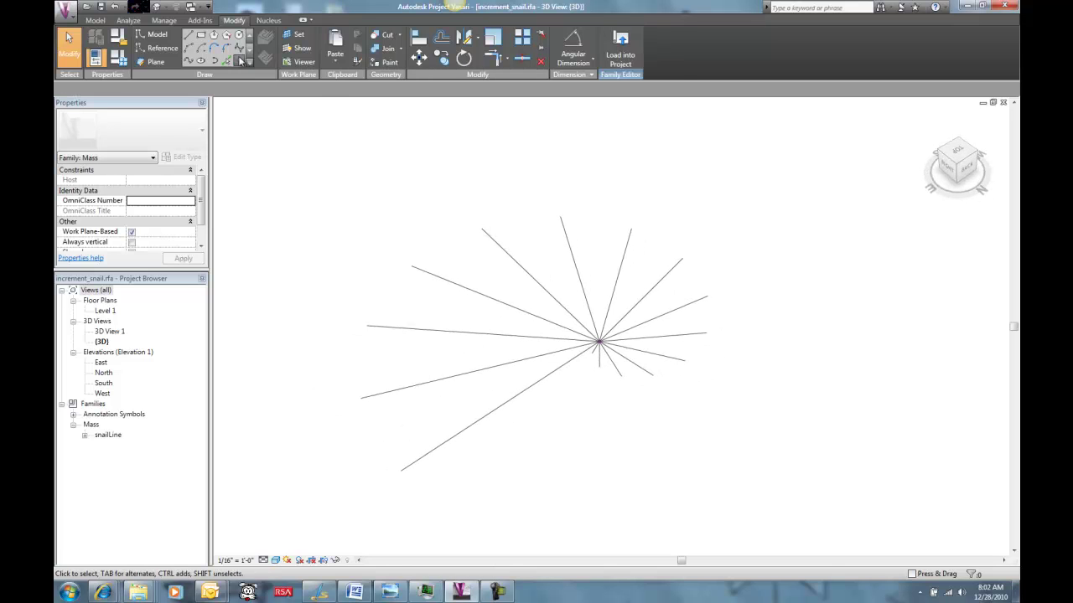
# Draw a spline through points from the hub through four right-hand radial line endpoints
pyautogui.click(186, 63)
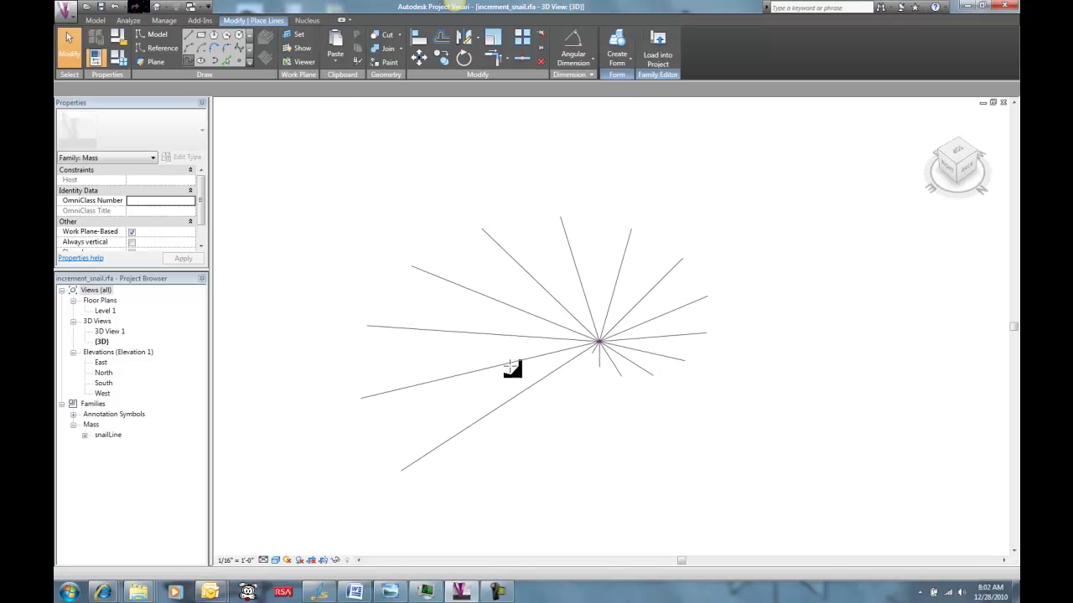
pyautogui.click(600, 367)
pyautogui.click(621, 377)
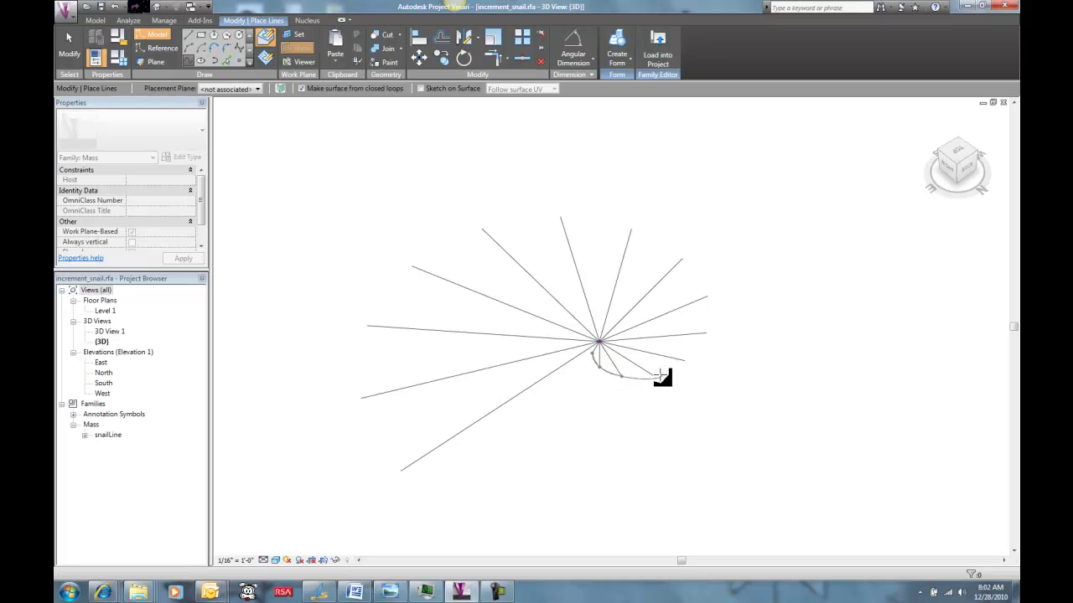
pyautogui.click(653, 376)
pyautogui.click(685, 360)
pyautogui.click(706, 332)
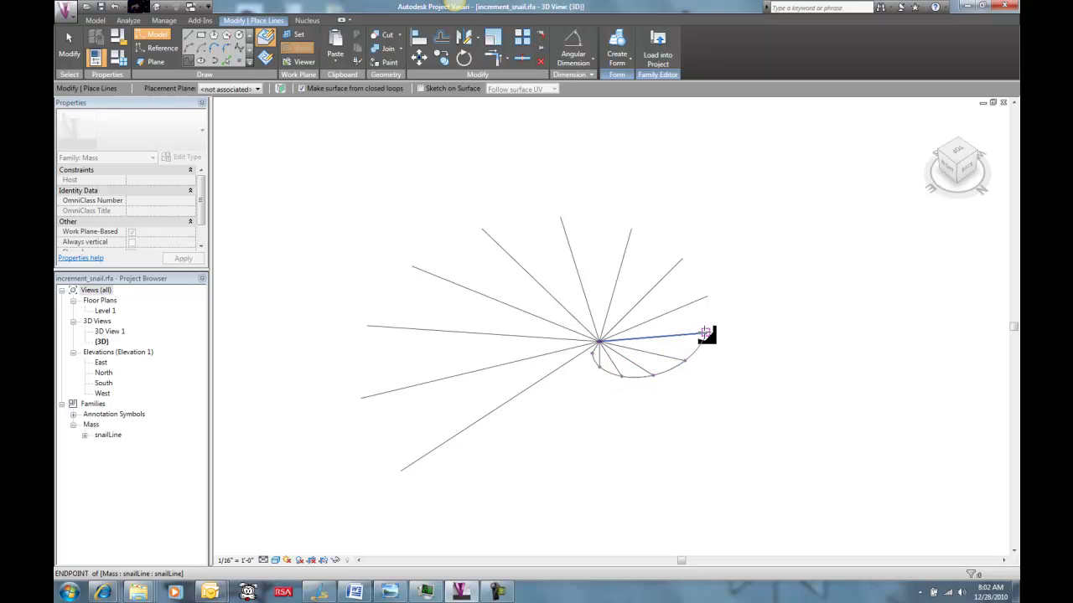
pyautogui.press('Escape')
pyautogui.press('Escape')
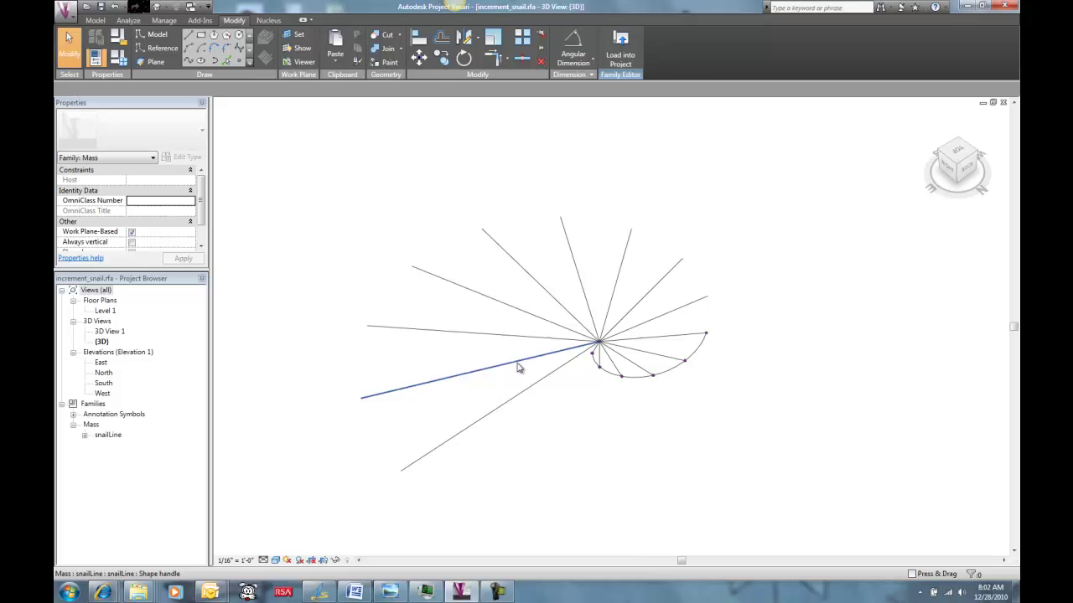
pyautogui.click(512, 370)
# Select the lower radial line and view its snailLen, snailAngle and snailInteger type parameters
pyautogui.moveTo(544, 436); pyautogui.dragTo(489, 389)
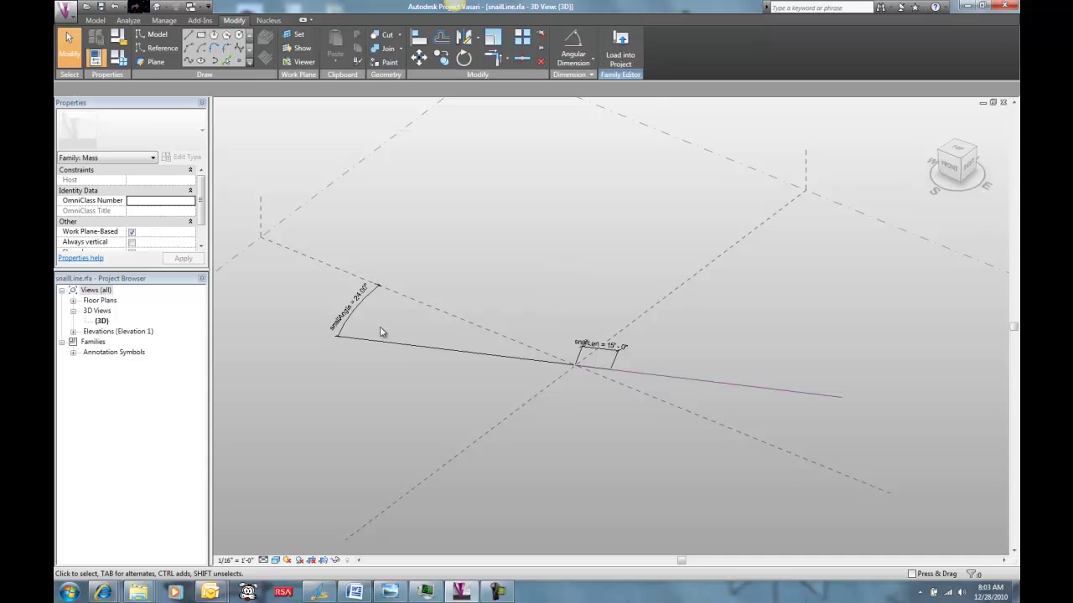
pyautogui.click(120, 60)
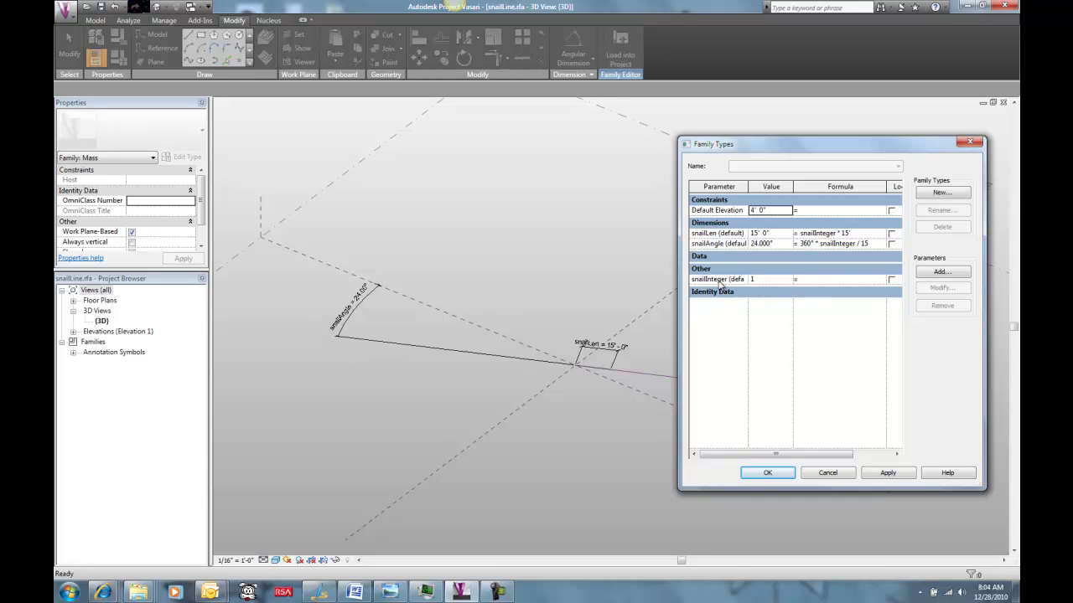
# Cancel Family Types without changes and cycle back to the snailLine.rfa window
pyautogui.click(769, 281)
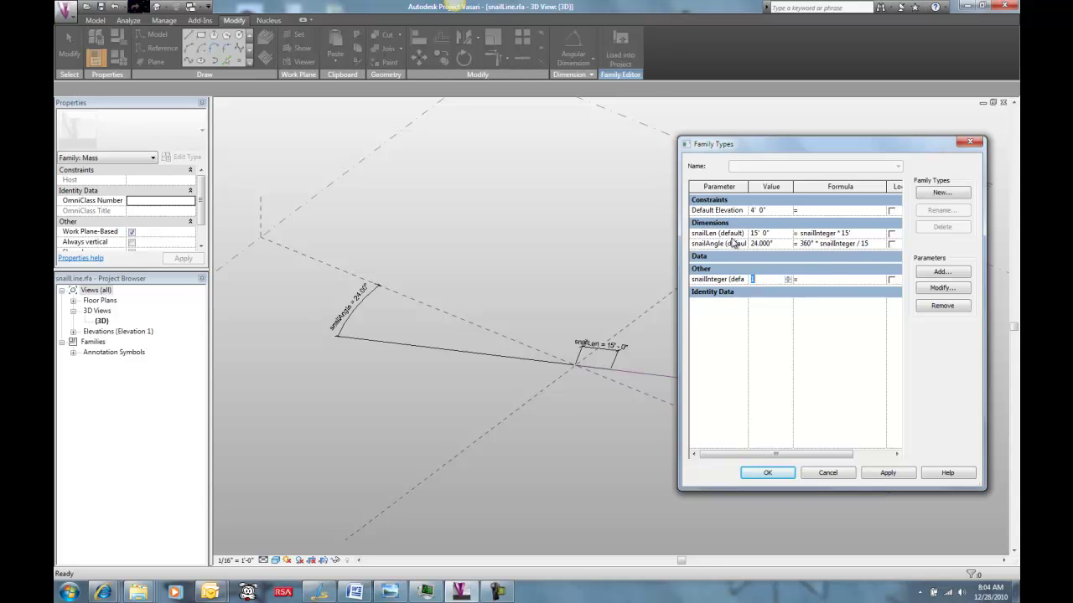
pyautogui.click(827, 472)
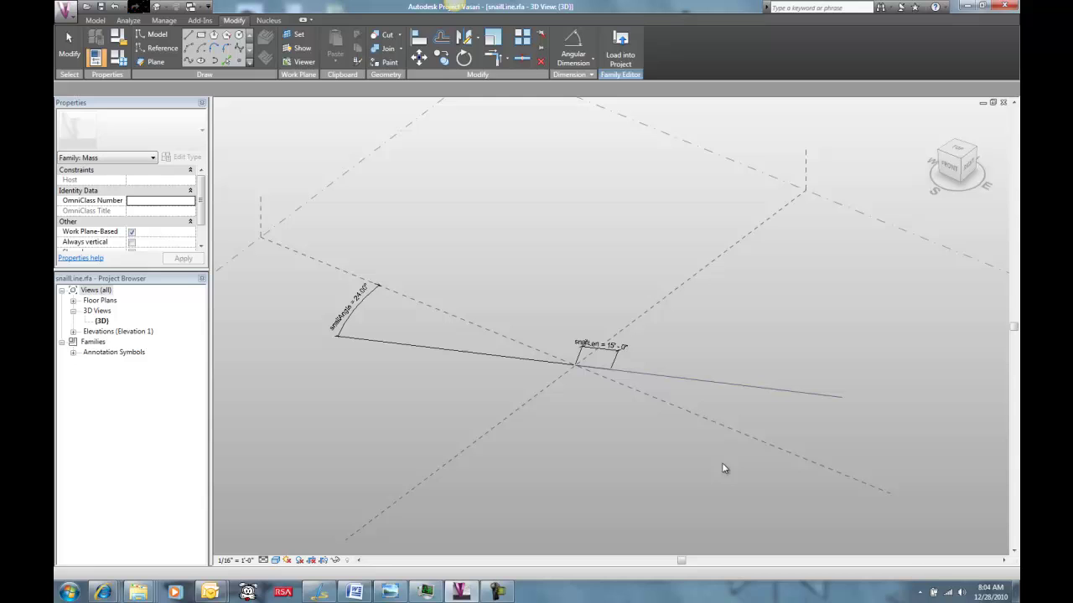
pyautogui.hotkey('ctrl', 'Tab')
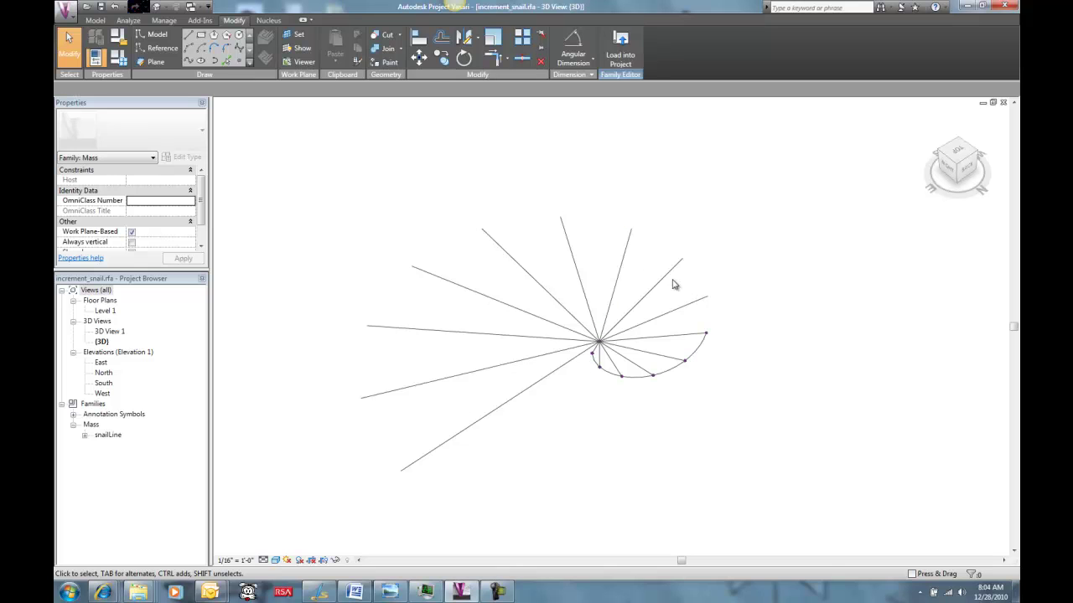
pyautogui.hotkey('ctrl', 'Tab')
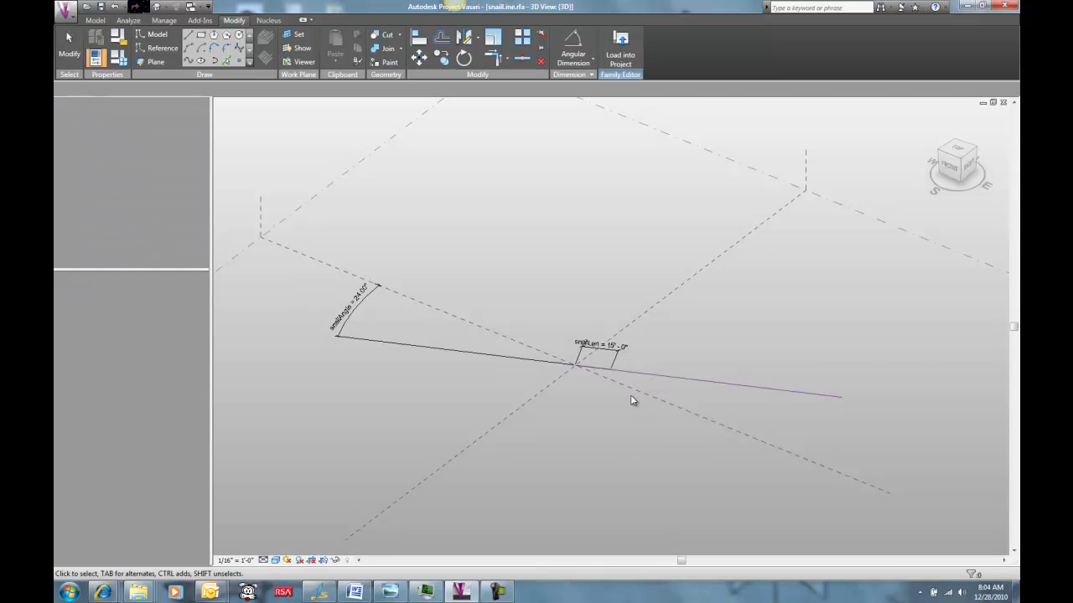
# Change the snailAngle formula divisor from 15 to 30, giving 12°, and confirm
pyautogui.click(97, 57)
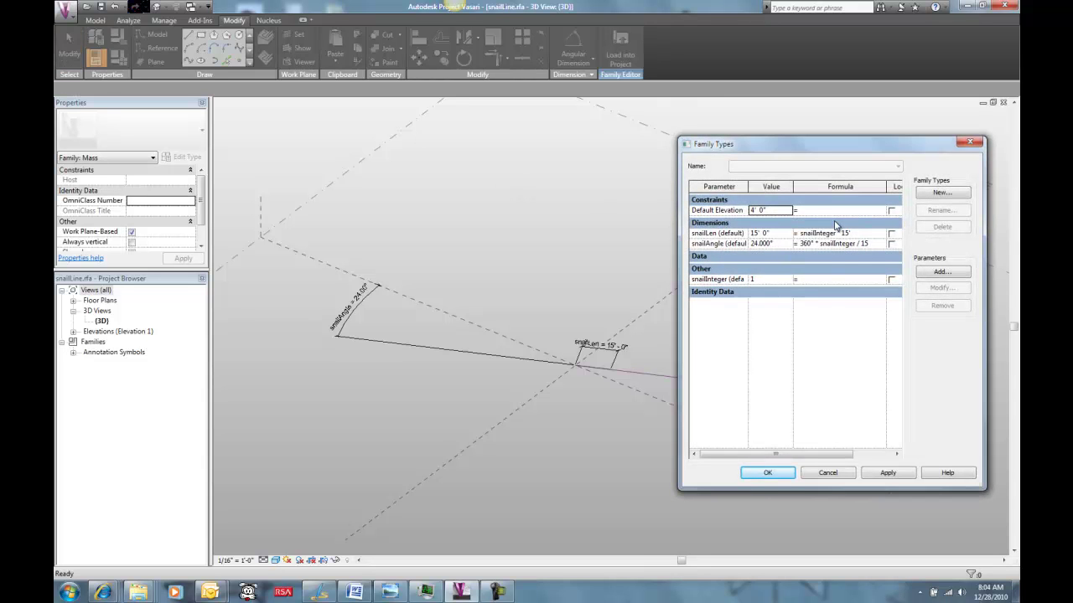
pyautogui.click(864, 244)
pyautogui.doubleClick(863, 244)
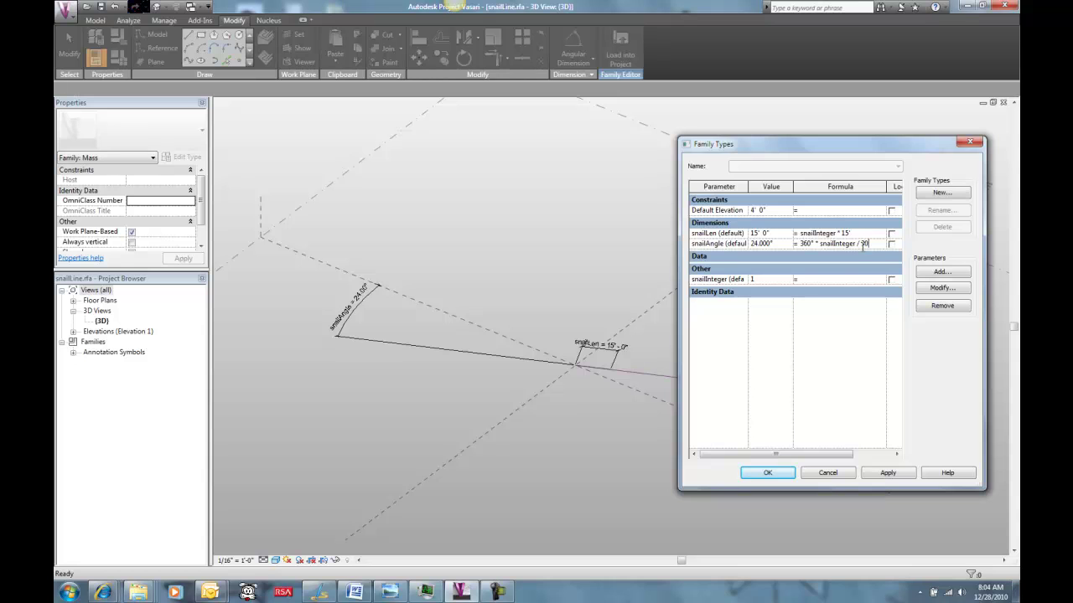
pyautogui.write('30')
pyautogui.click(866, 234)
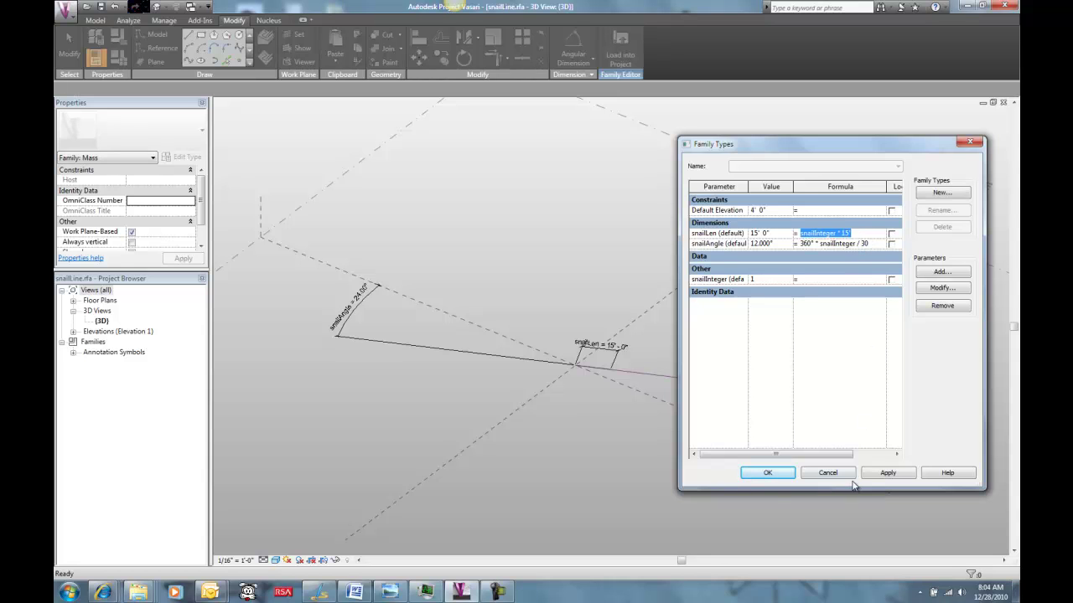
pyautogui.click(773, 474)
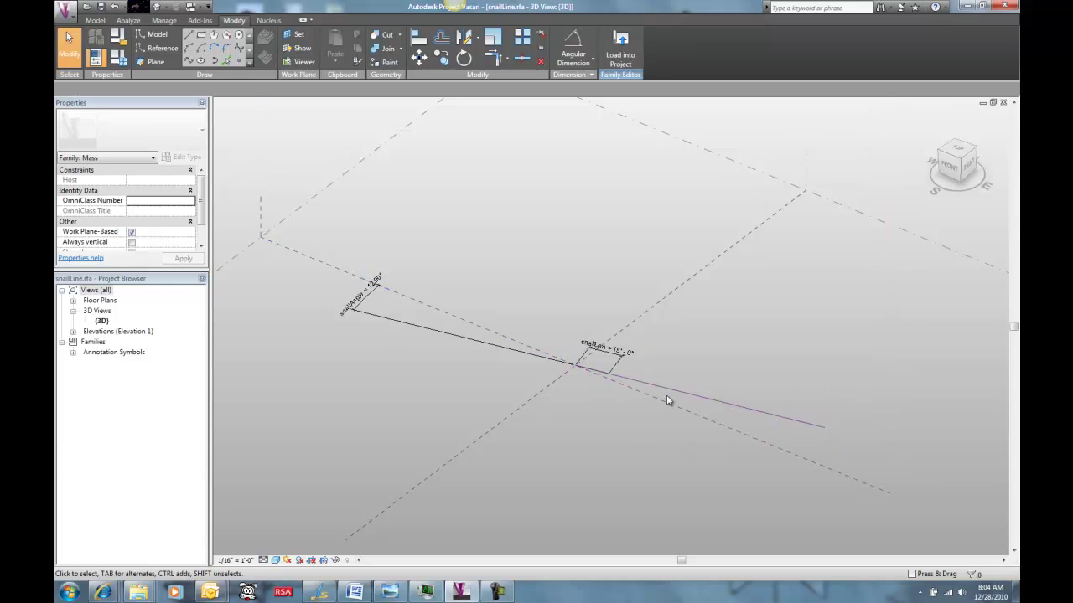
pyautogui.click(620, 50)
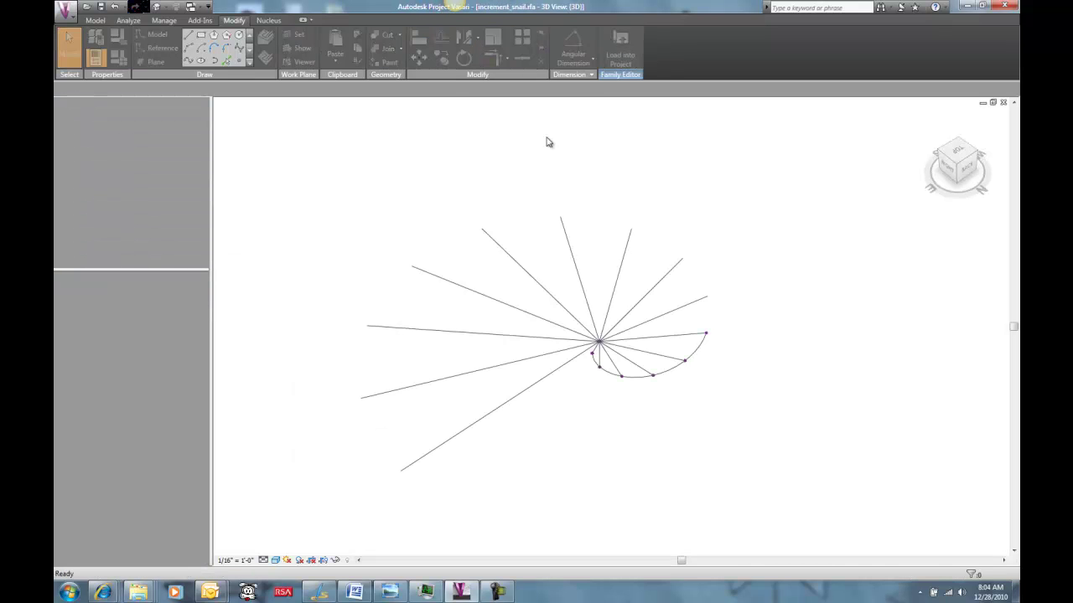
pyautogui.click(456, 299)
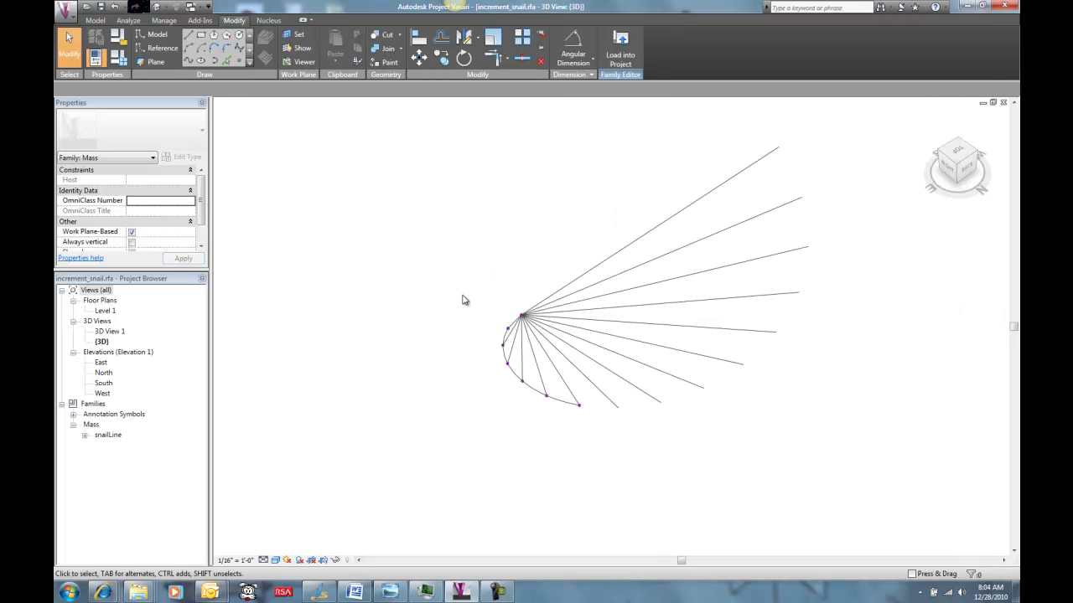
pyautogui.scroll(2, 769, 329)
pyautogui.keyDown('shift'); pyautogui.moveTo(495, 231); pyautogui.dragTo(520, 288, button='middle'); pyautogui.keyUp('shift')
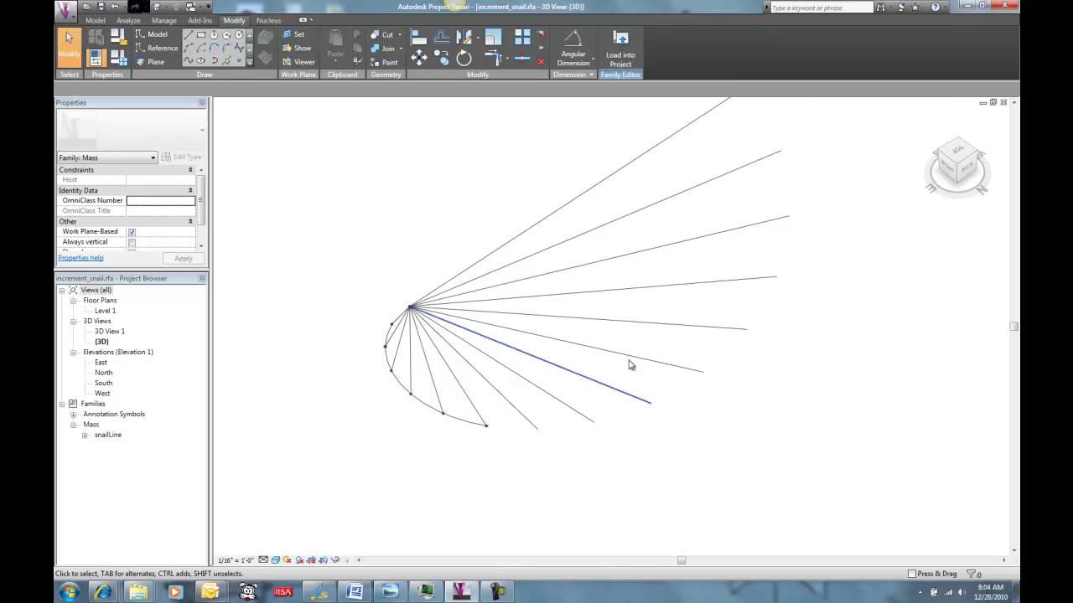
pyautogui.click(662, 147)
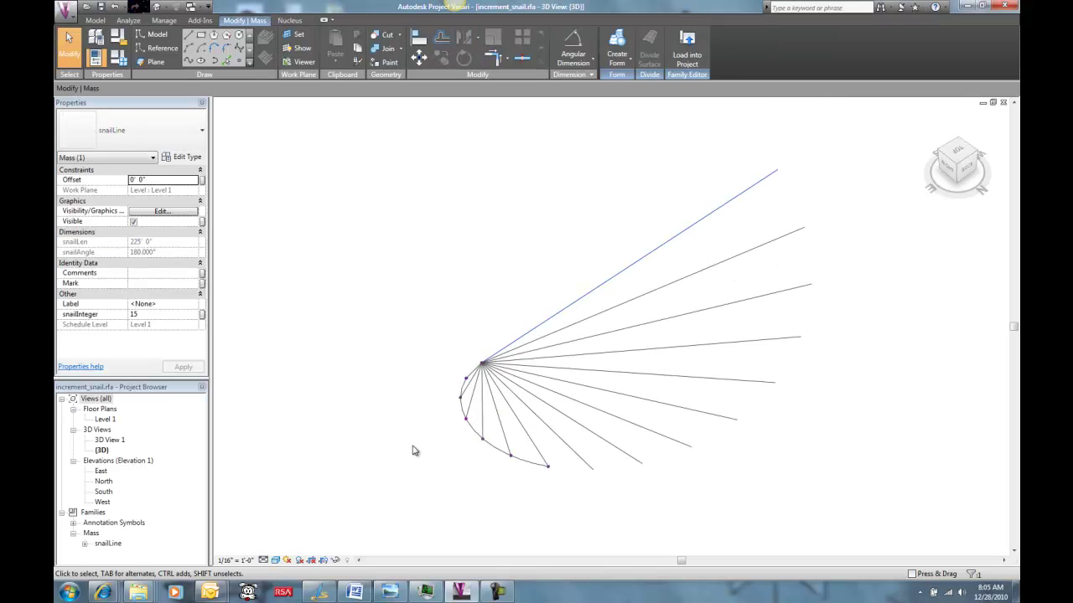
pyautogui.press('Escape')
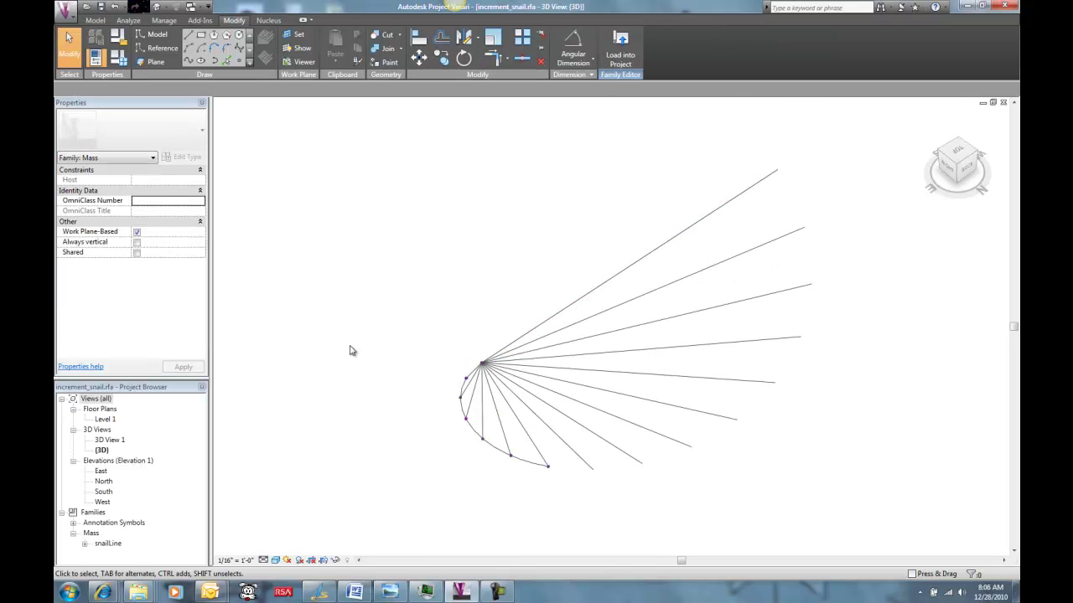
# Create a new family from the Mass.rft template
pyautogui.click(65, 11)
pyautogui.moveTo(98, 63)
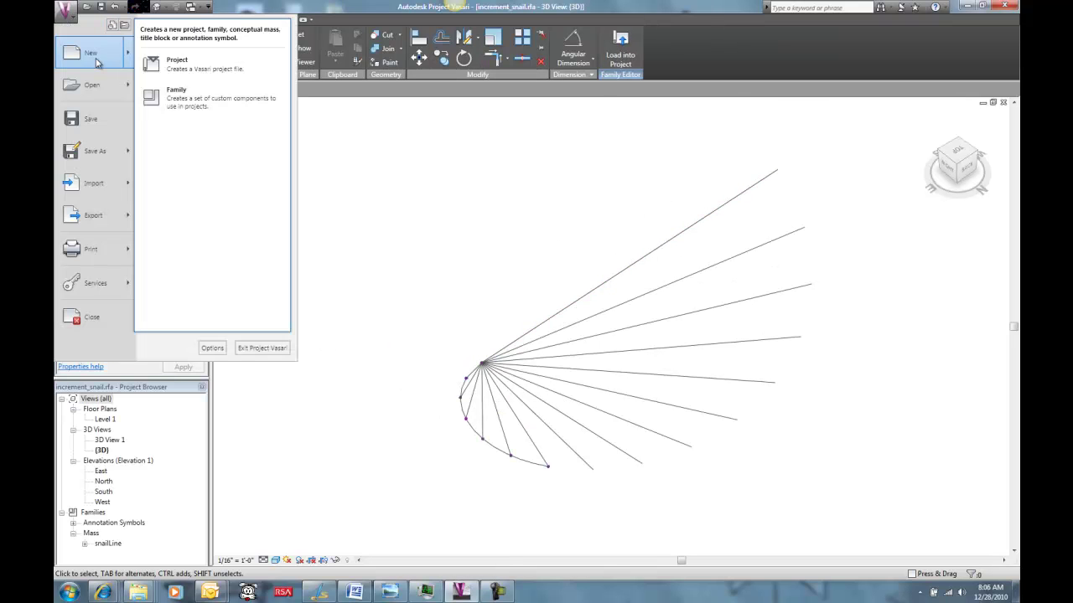
pyautogui.click(201, 102)
pyautogui.click(352, 149)
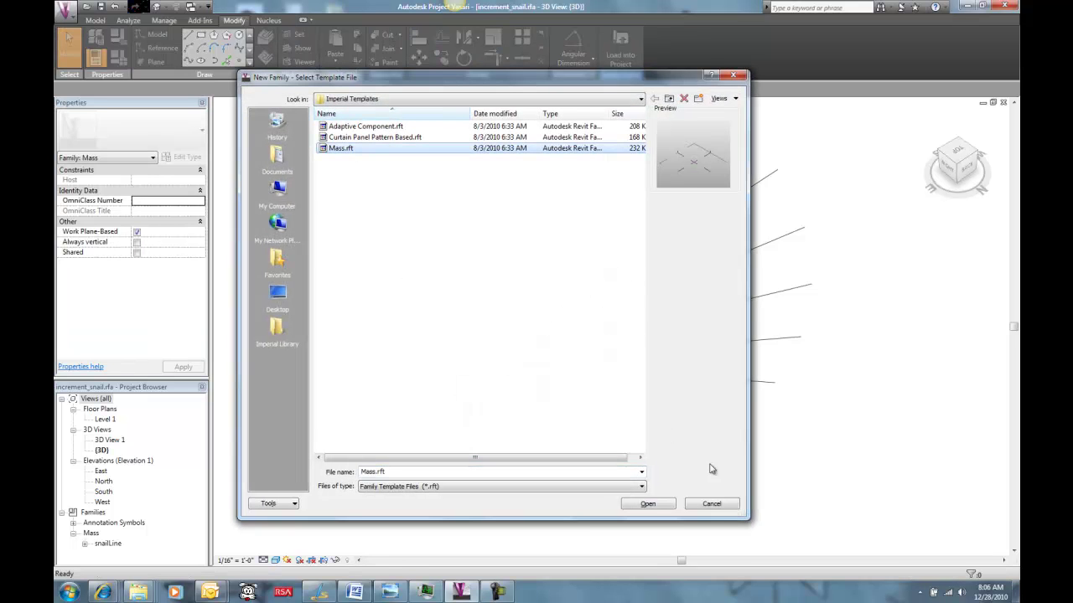
pyautogui.click(647, 503)
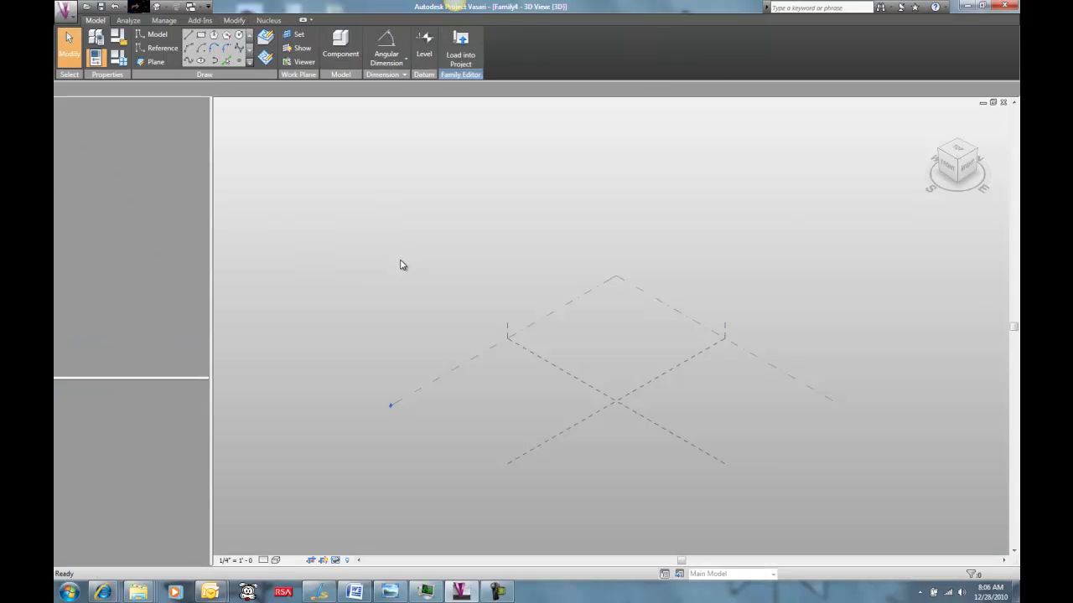
pyautogui.scroll(3, 687, 425)
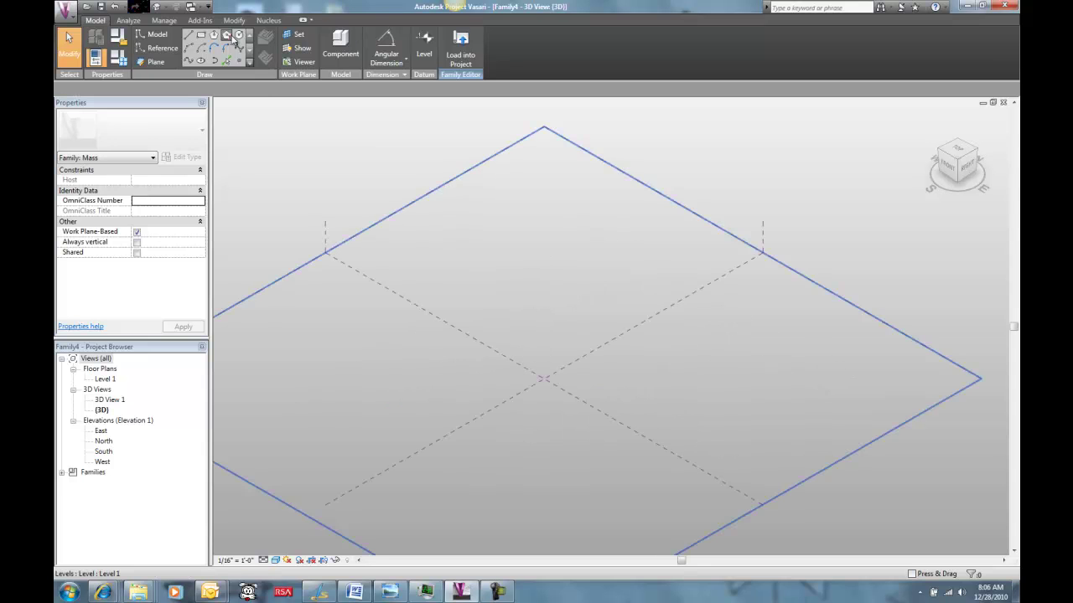
# Draw a reference line from the centre intersection toward the lower right
pyautogui.click(161, 48)
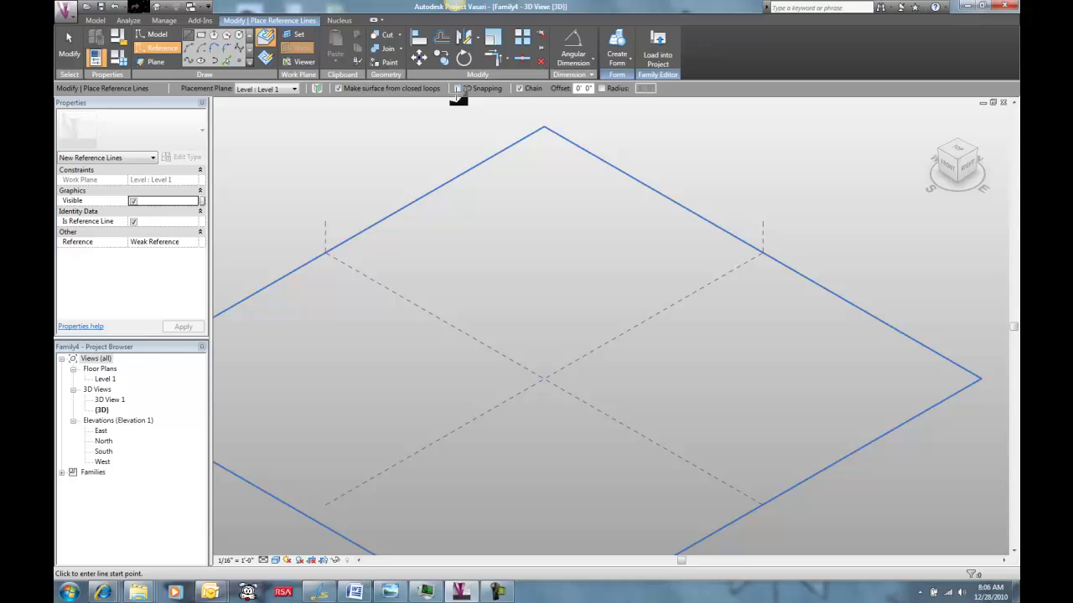
pyautogui.click(546, 380)
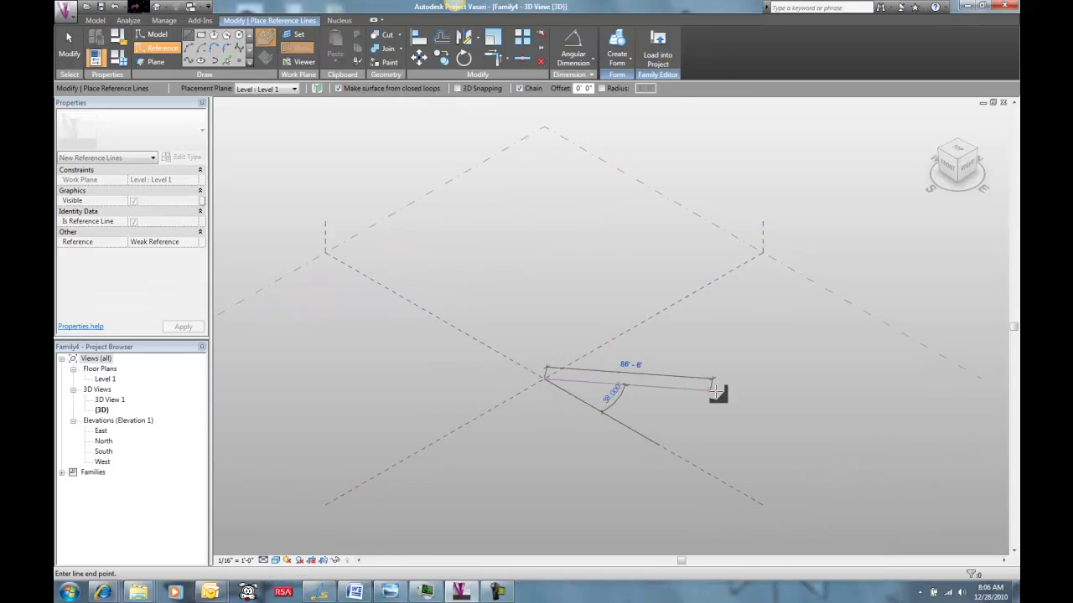
pyautogui.click(726, 404)
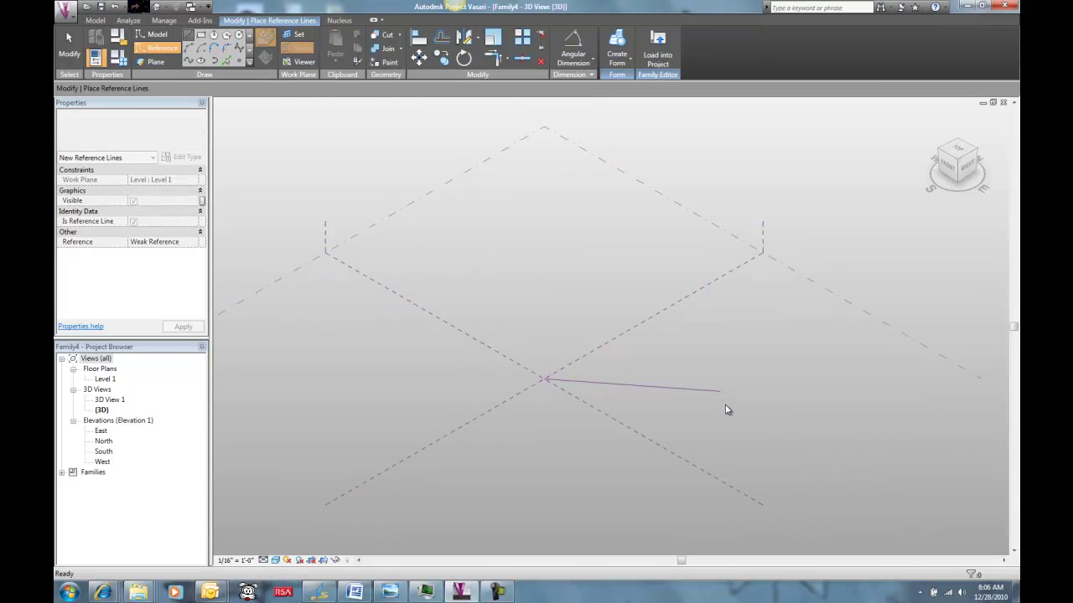
pyautogui.press('Escape')
pyautogui.press('Escape')
# Add an angular dimension between the diagonal center plane and the new reference line
pyautogui.click(573, 46)
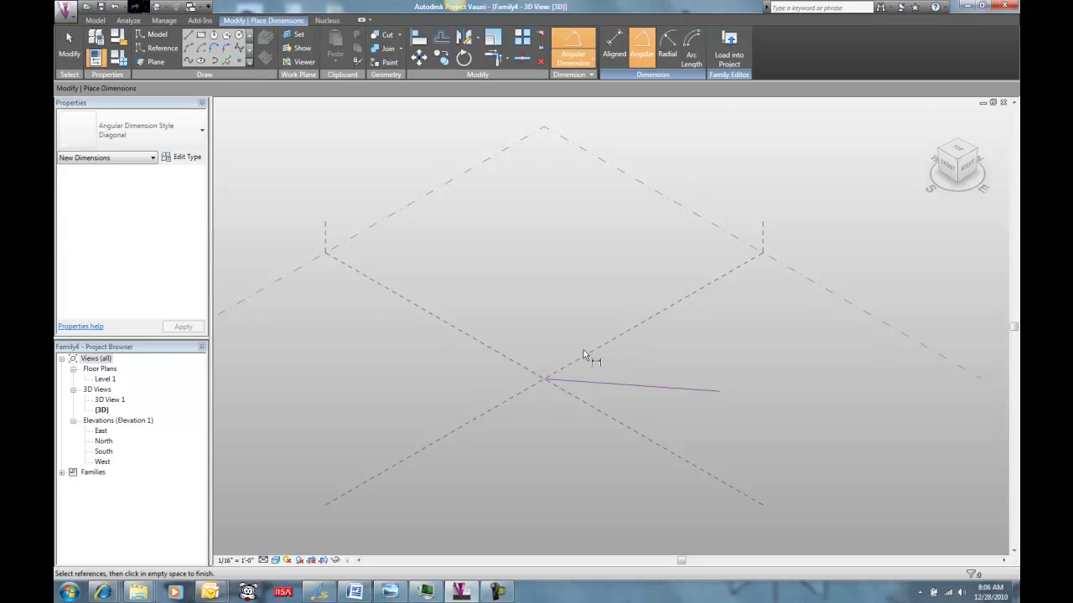
pyautogui.click(597, 407)
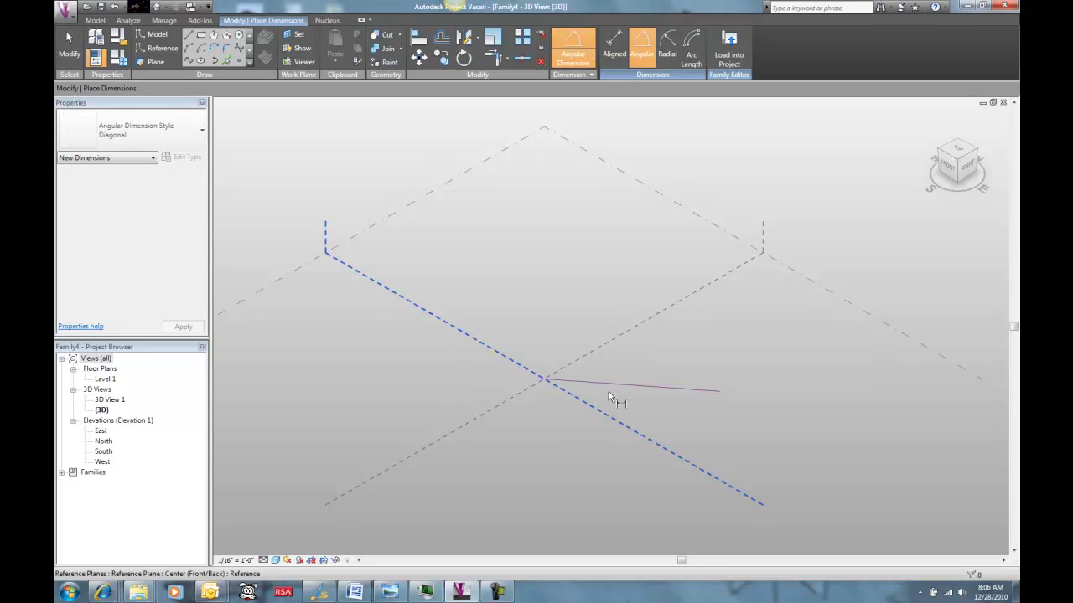
pyautogui.click(620, 387)
pyautogui.click(705, 418)
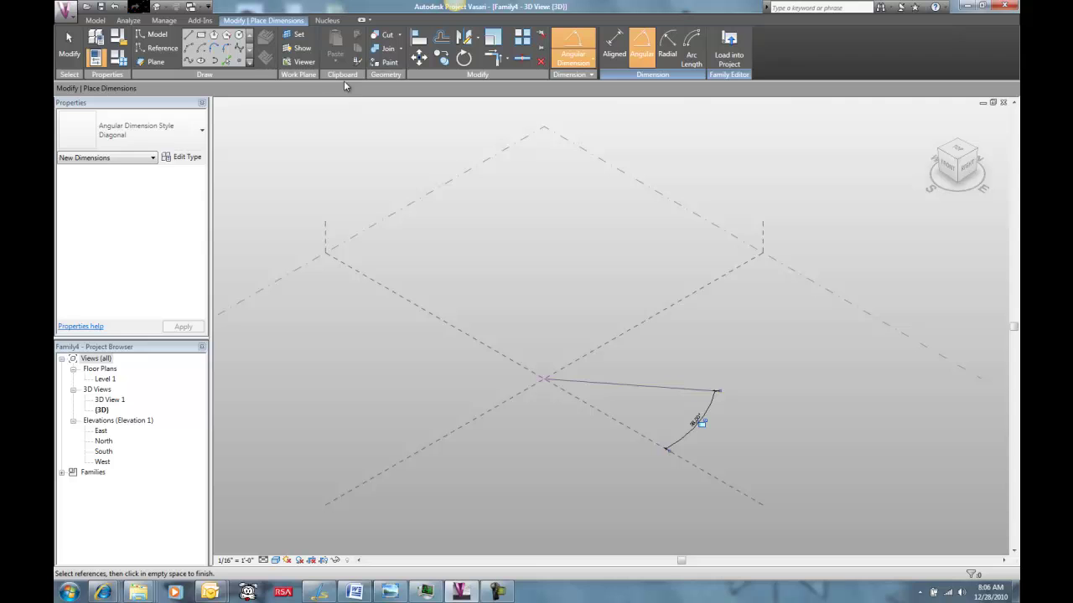
# Set the reference line as the work plane and draw a model line along it
pyautogui.click(285, 35)
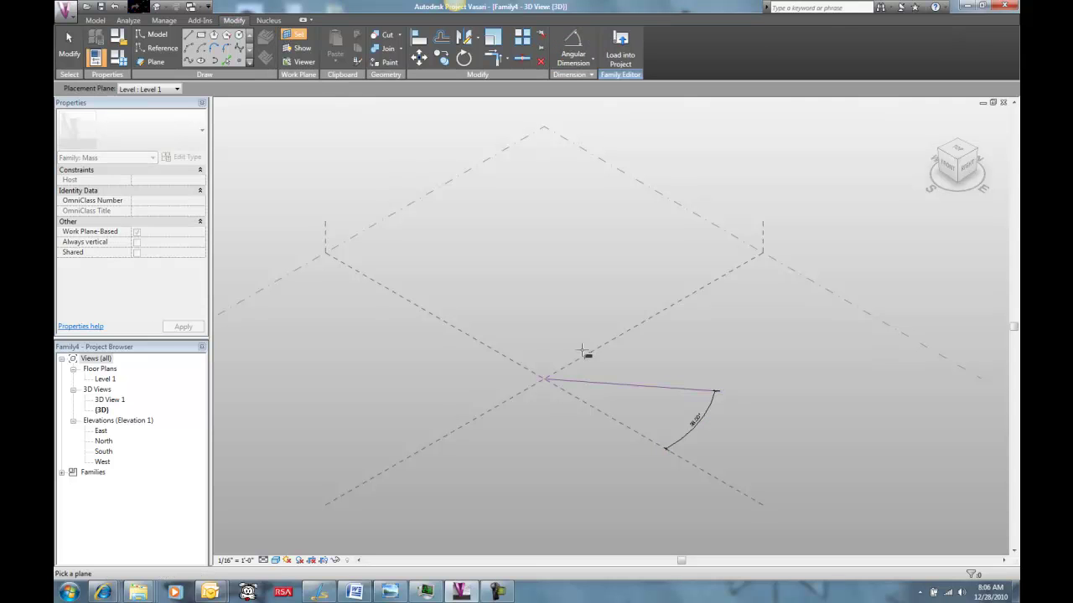
pyautogui.click(600, 385)
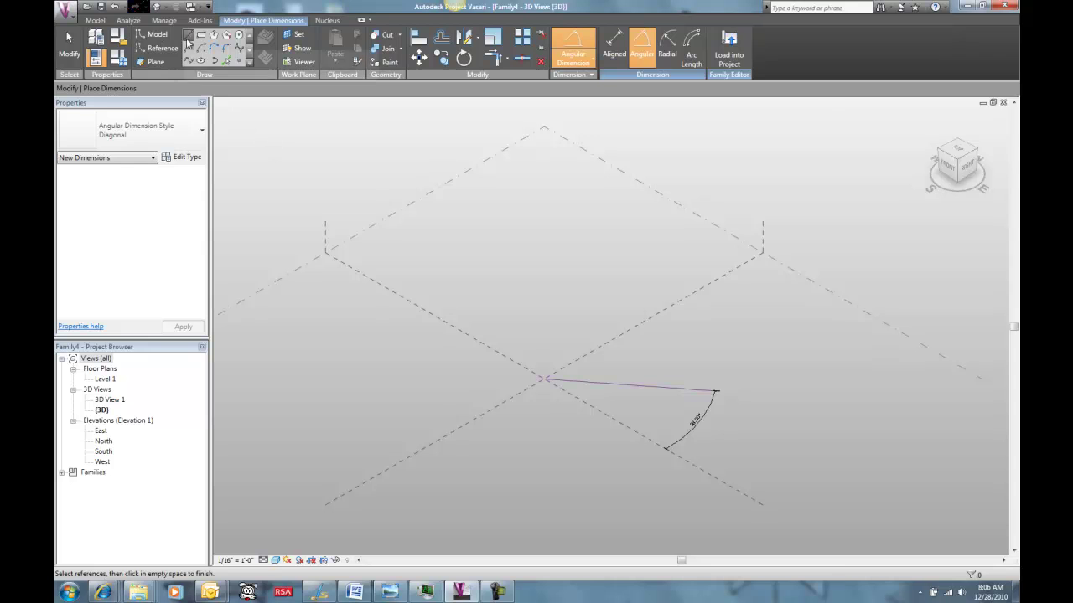
pyautogui.click(160, 37)
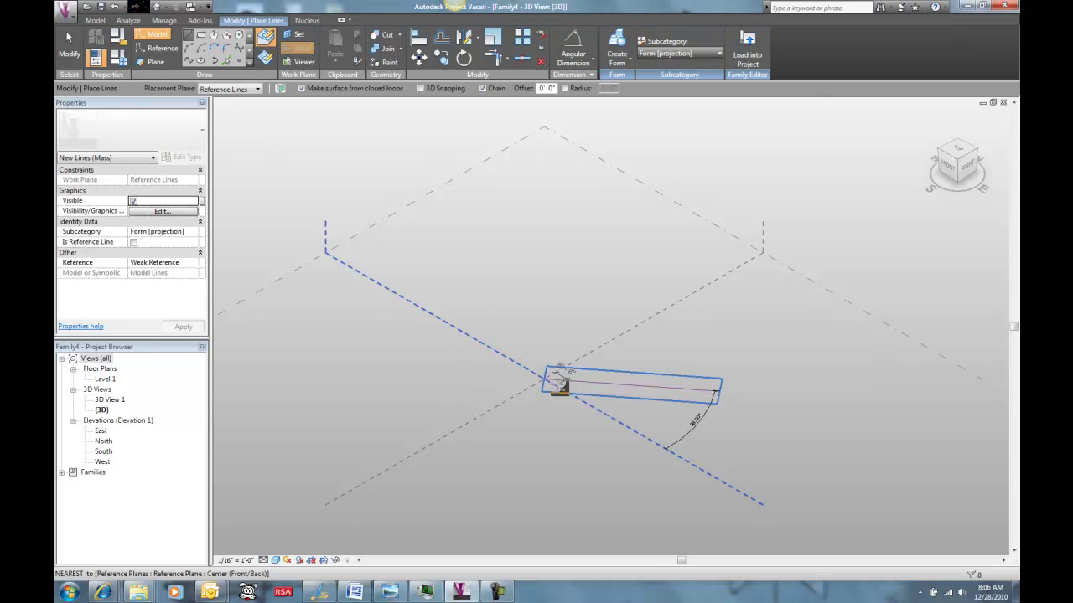
pyautogui.click(545, 381)
pyautogui.click(716, 391)
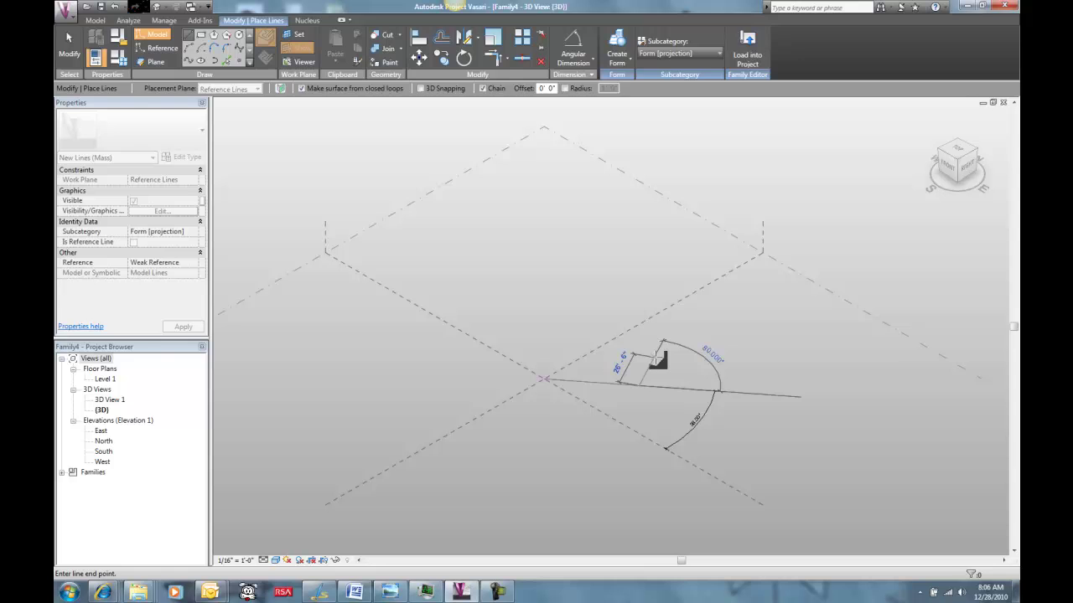
pyautogui.press('Escape')
pyautogui.press('Escape')
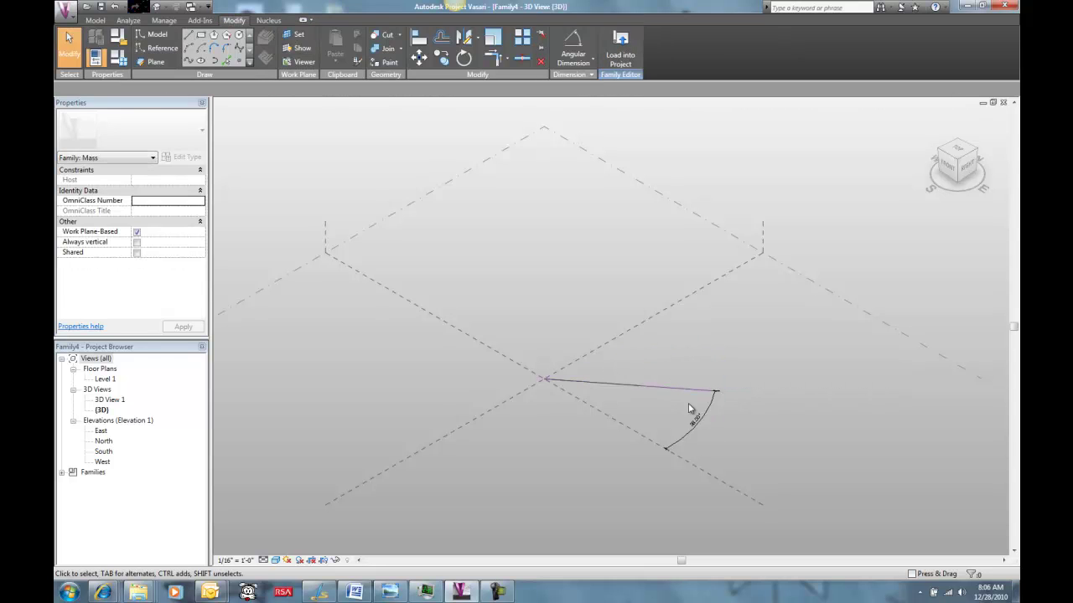
# Label the model line's length dimension with a new instance parameter named len
pyautogui.click(620, 391)
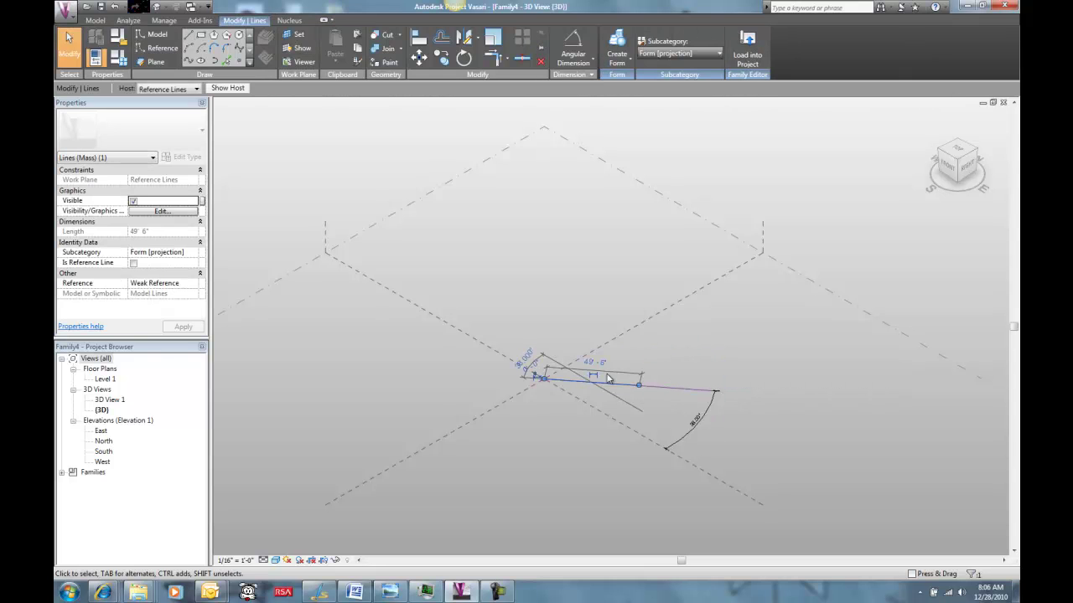
pyautogui.click(595, 377)
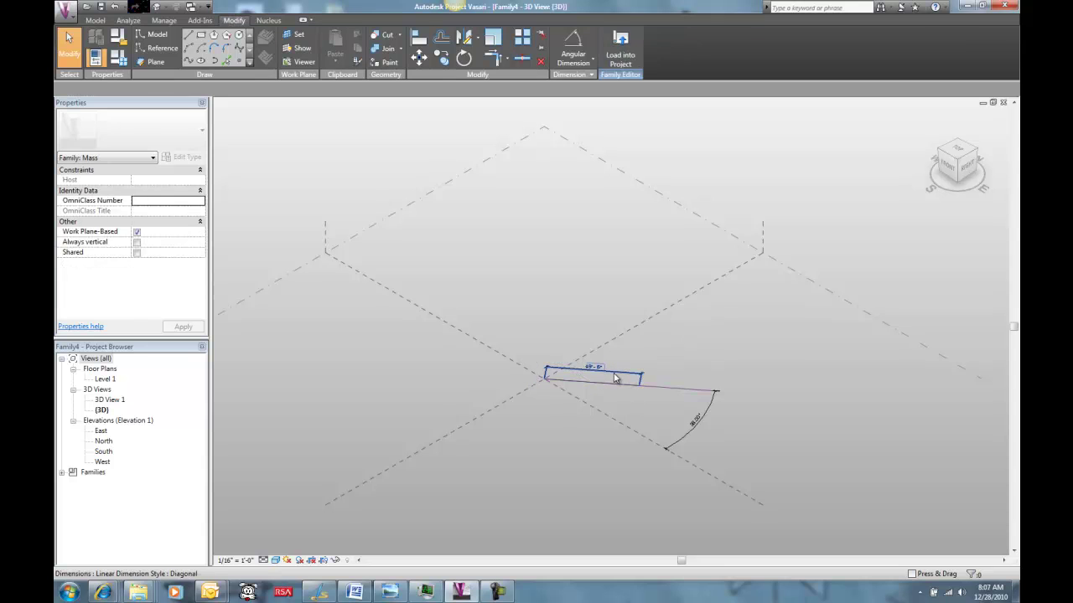
pyautogui.click(353, 89)
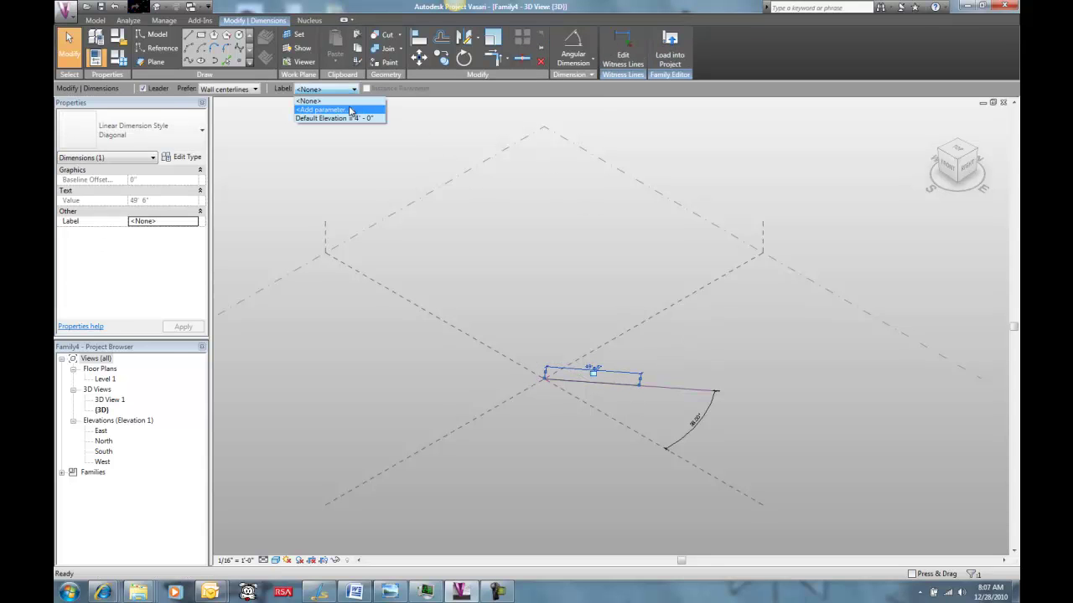
pyautogui.click(349, 110)
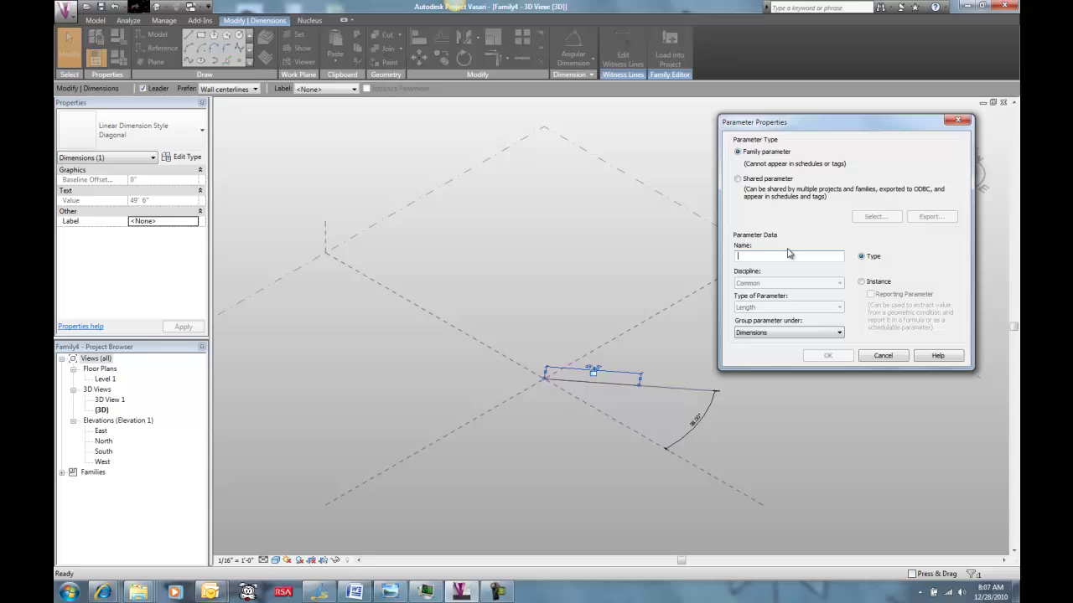
pyautogui.write('len')
pyautogui.click(861, 282)
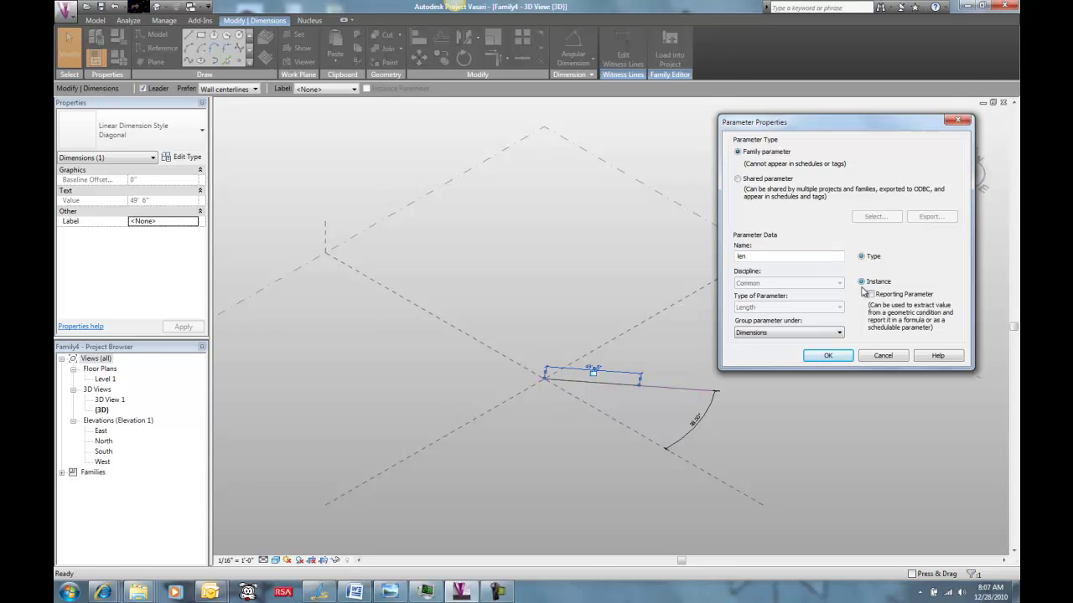
pyautogui.click(828, 355)
pyautogui.click(762, 436)
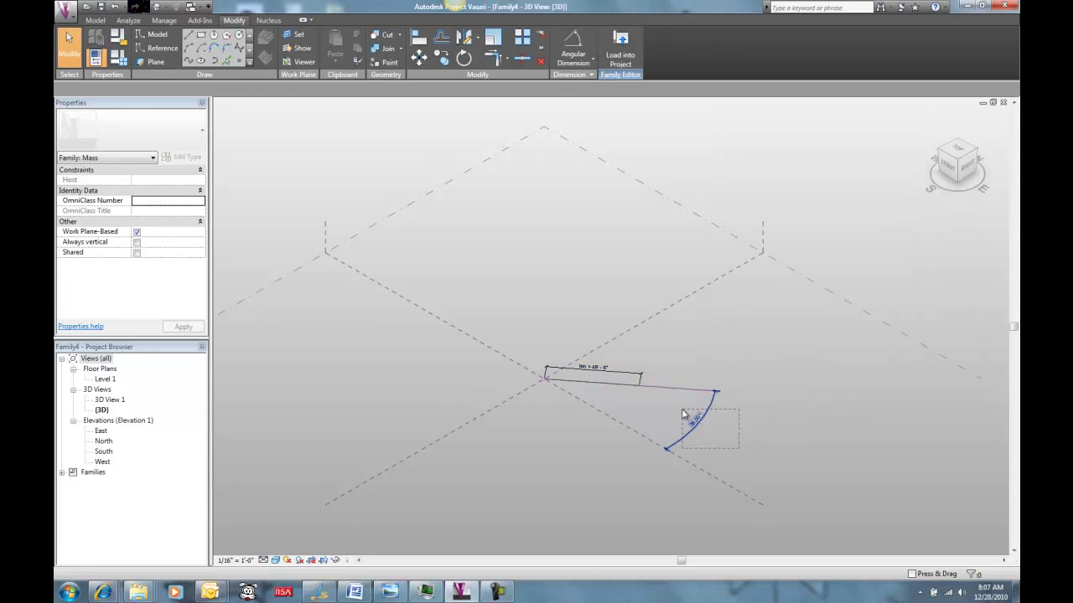
# Label the angular dimension with a new instance parameter named ang
pyautogui.click(642, 387)
pyautogui.click(352, 89)
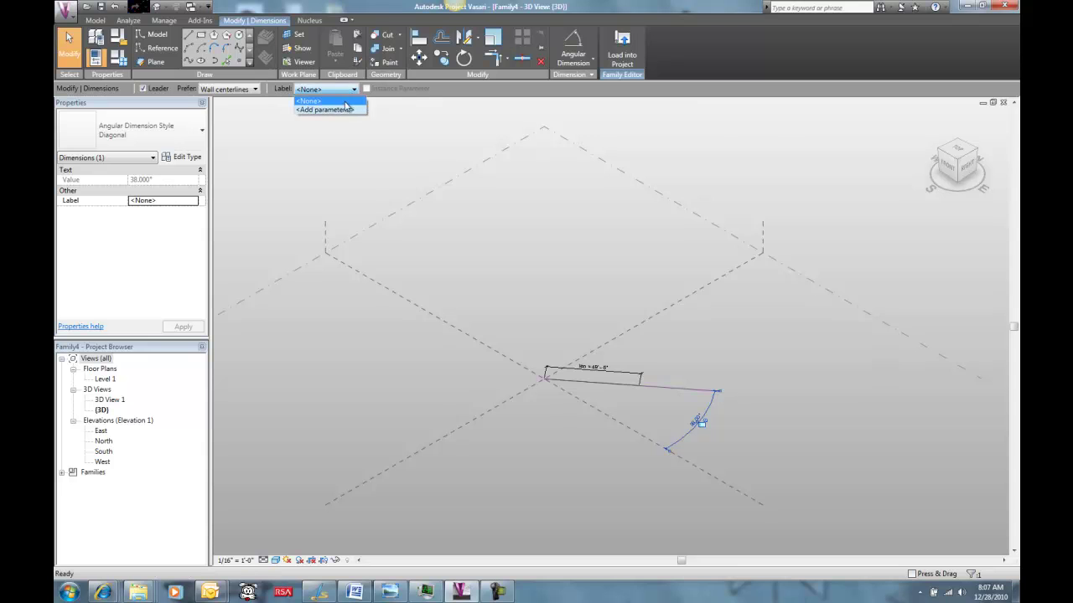
pyautogui.click(347, 108)
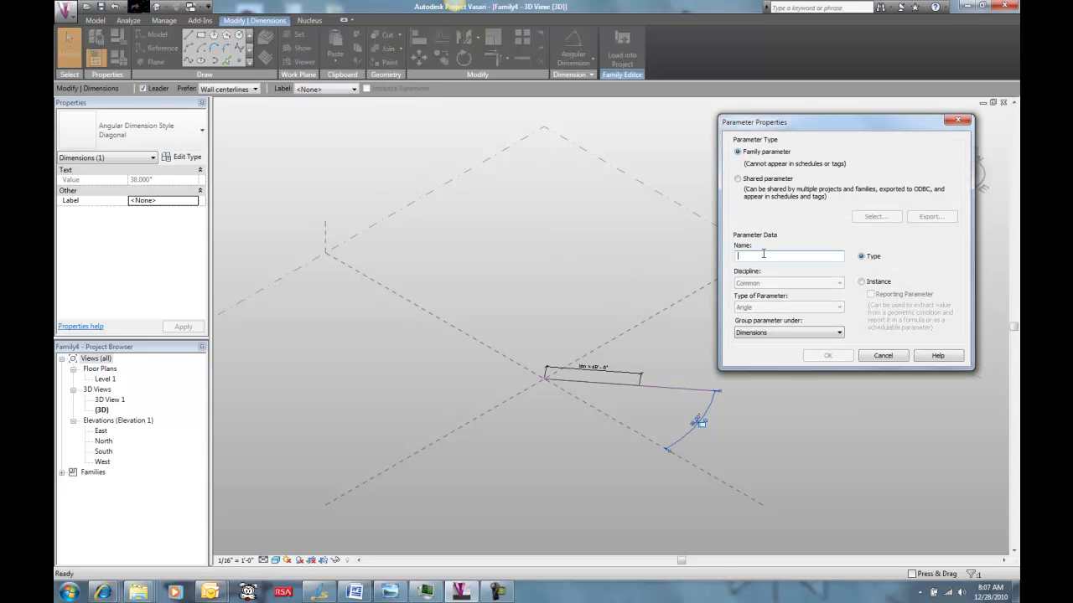
pyautogui.write('ang')
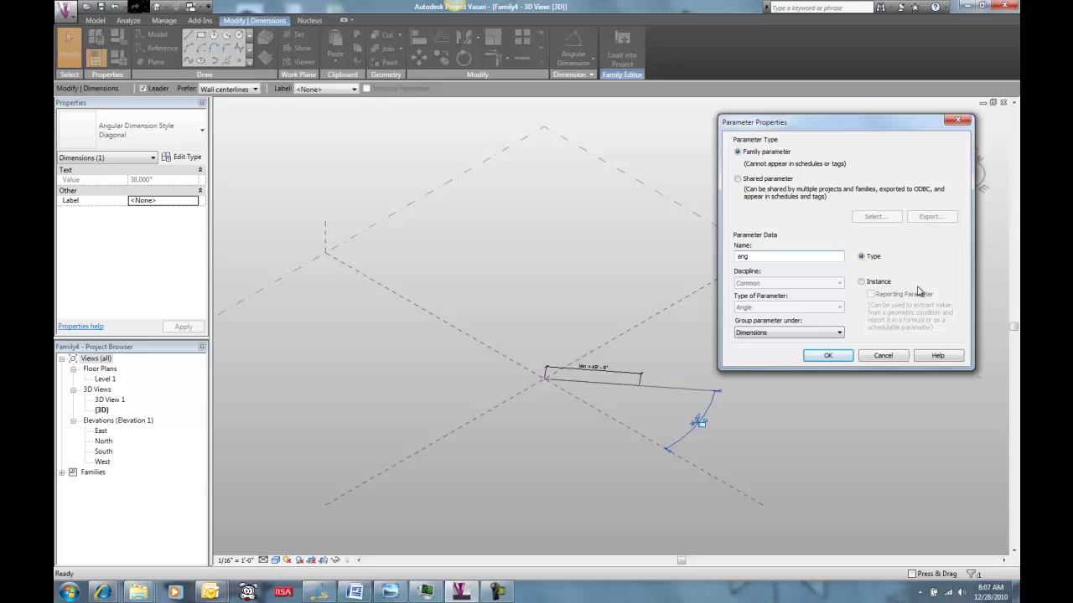
pyautogui.click(861, 283)
pyautogui.click(818, 358)
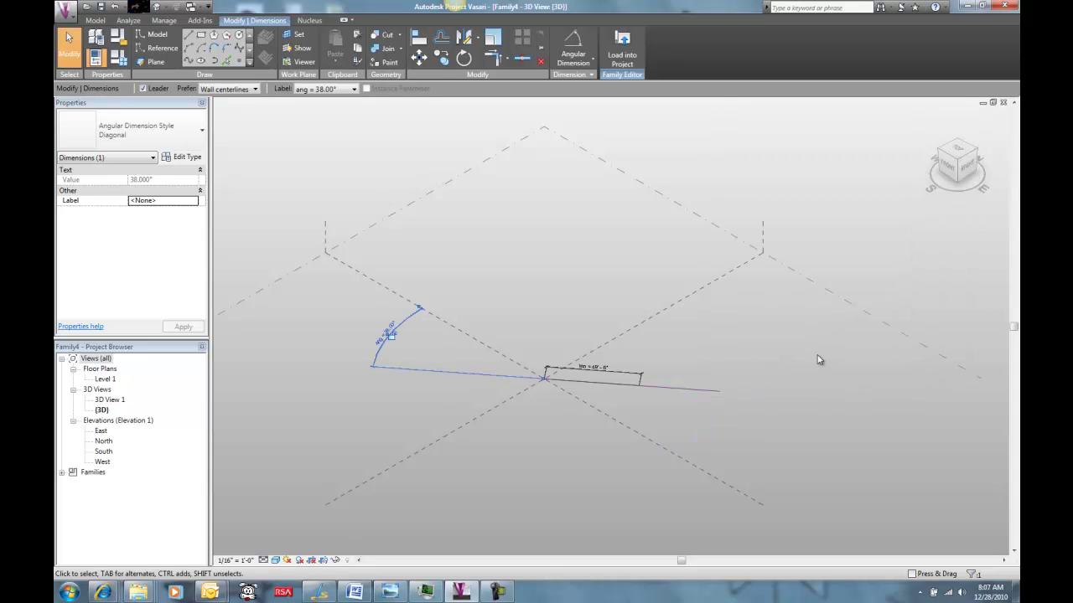
# Set the ang parameter to 30° in Family Types and apply it
pyautogui.click(485, 294)
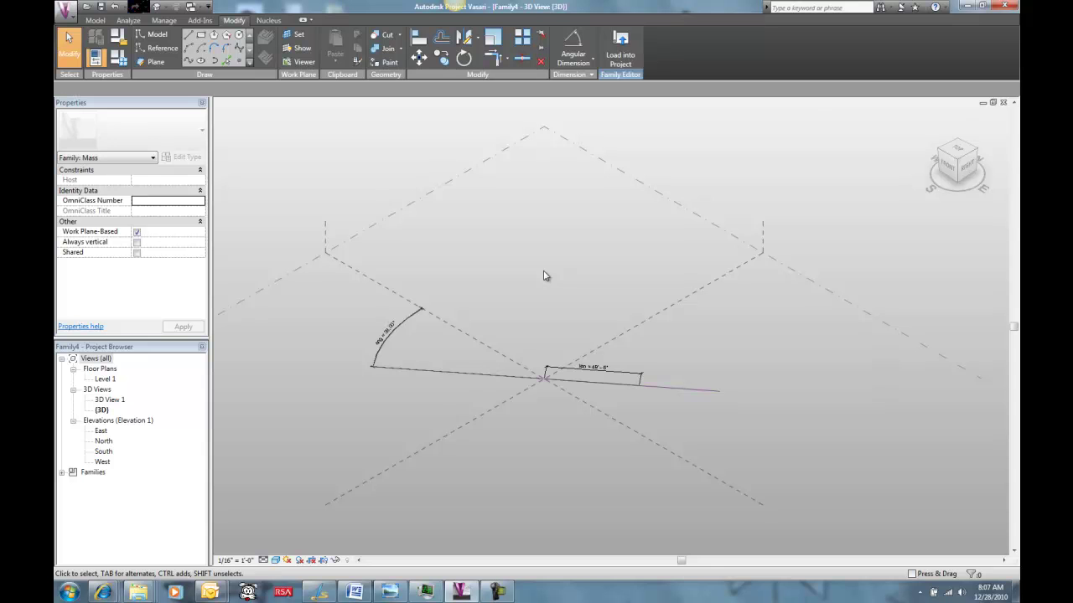
pyautogui.scroll(5, 694, 395)
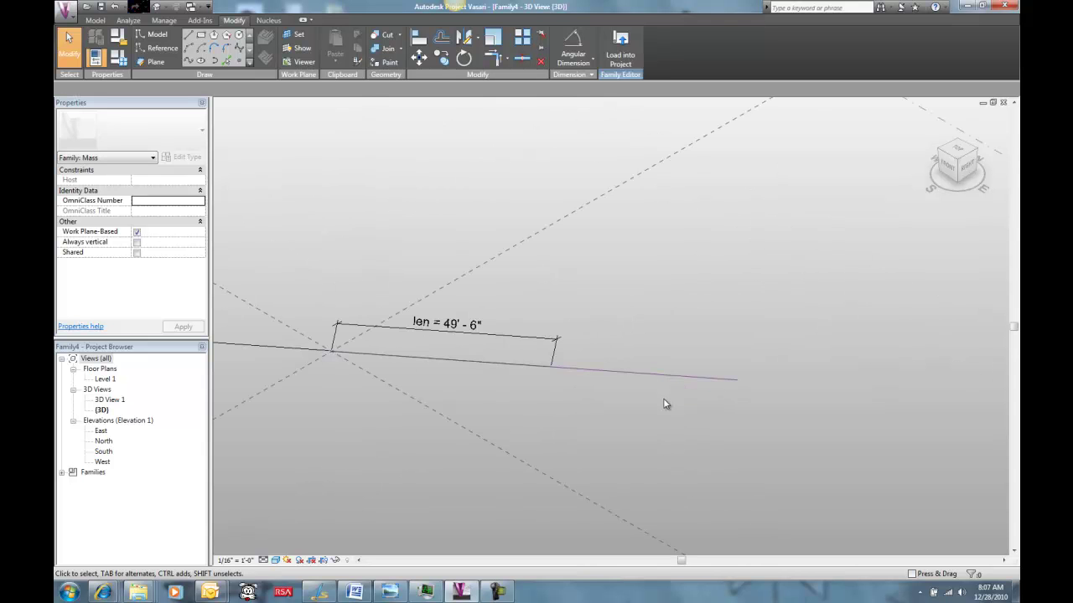
pyautogui.moveTo(739, 404); pyautogui.dragTo(808, 416, button='middle')
pyautogui.scroll(-4, 805, 416)
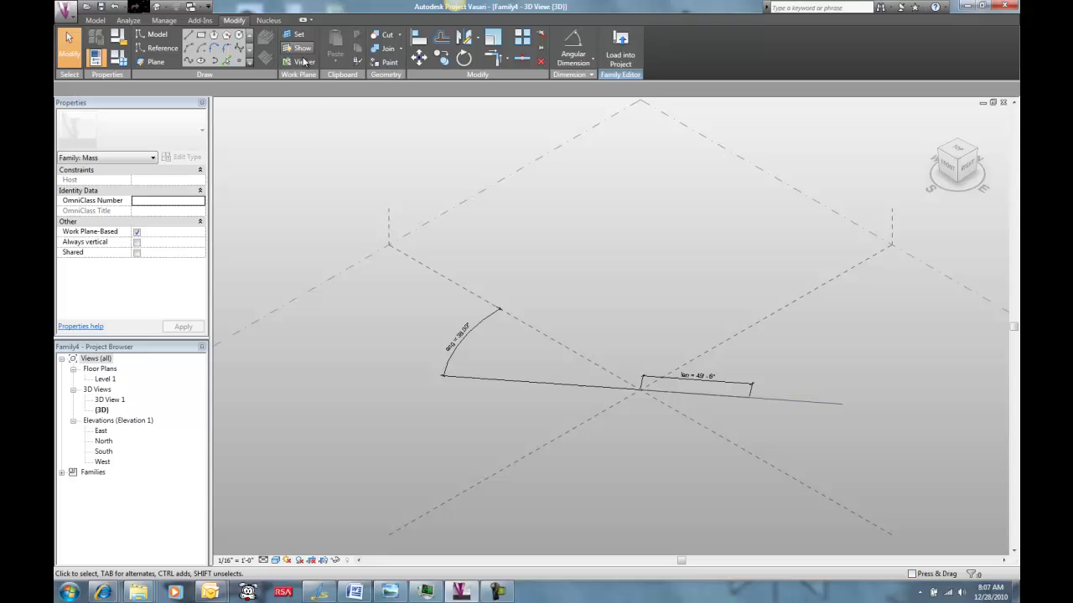
pyautogui.click(111, 66)
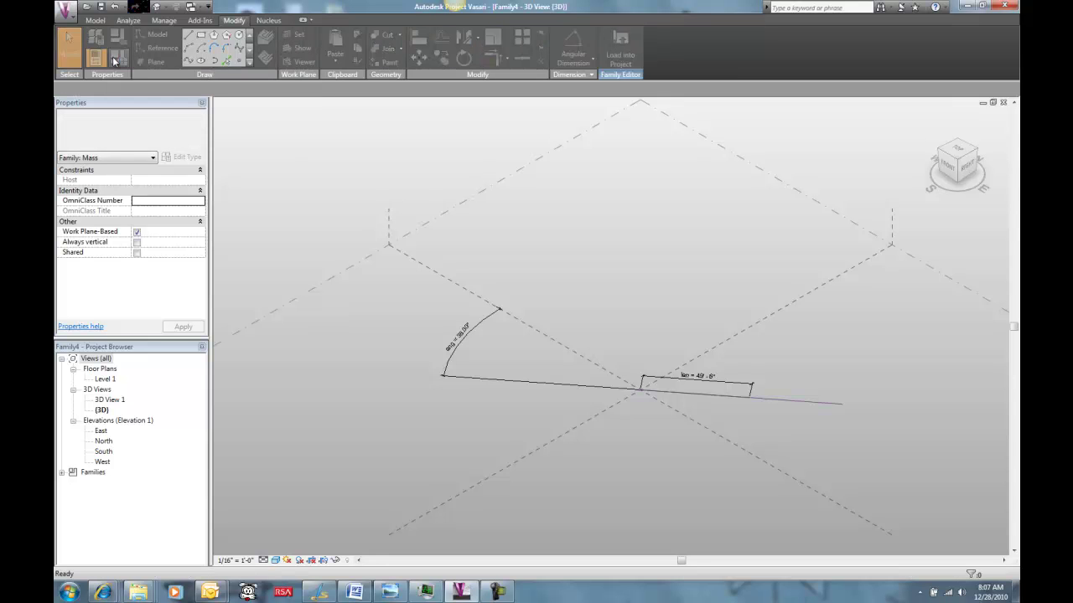
pyautogui.moveTo(780, 134); pyautogui.dragTo(205, 130)
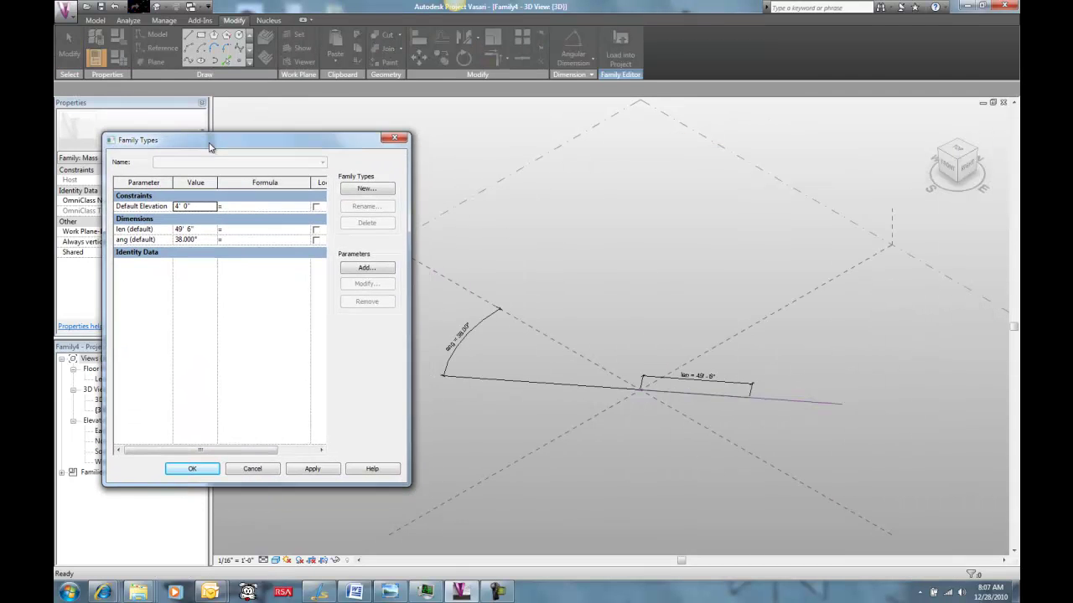
pyautogui.click(207, 241)
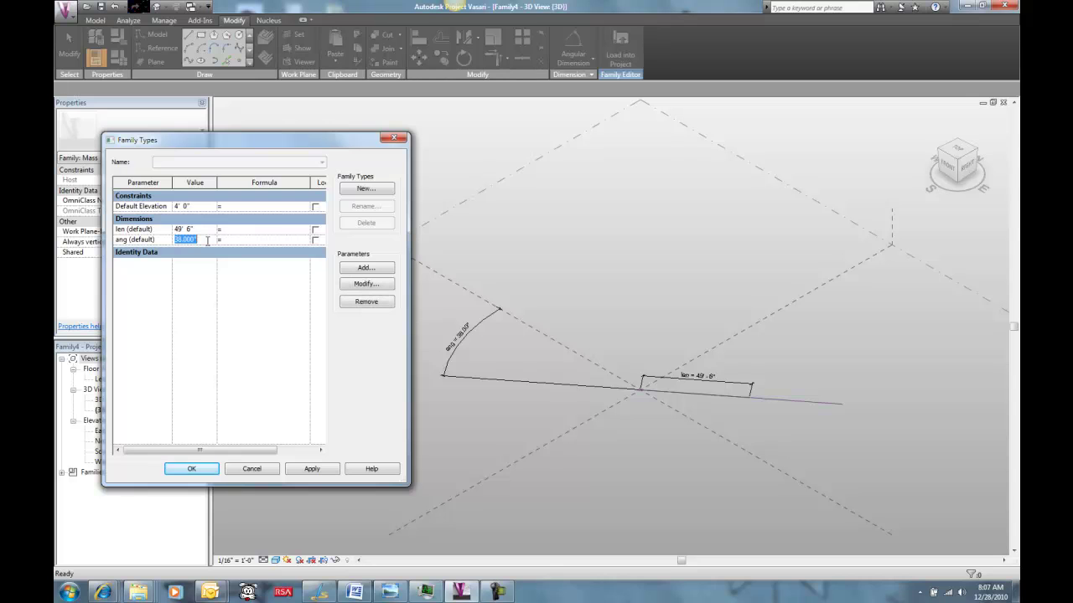
pyautogui.click(333, 474)
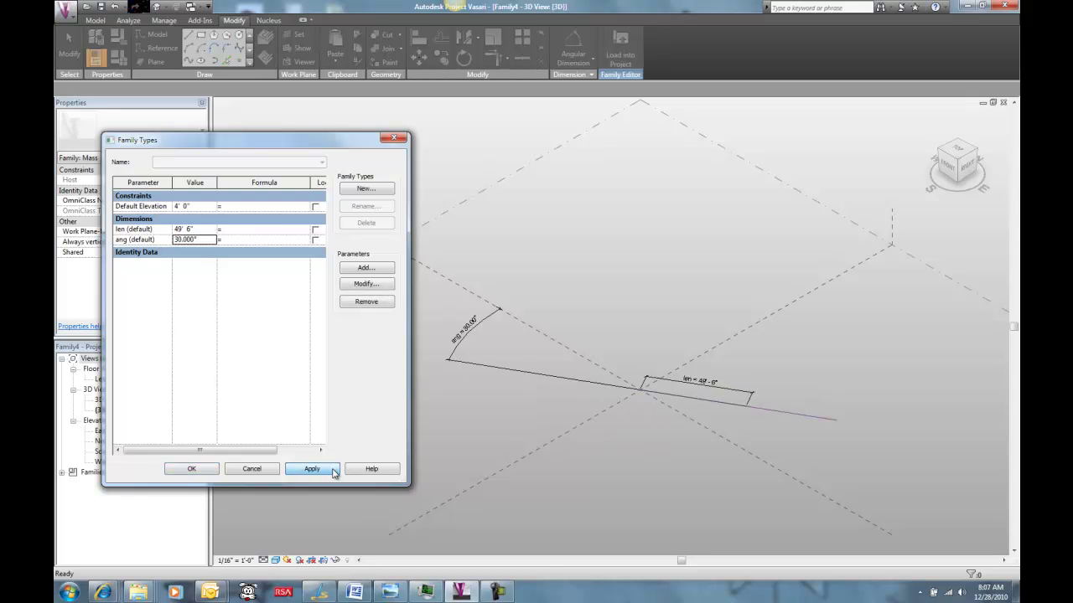
# Set len to 75'-0" and apply it to the line
pyautogui.click(198, 230)
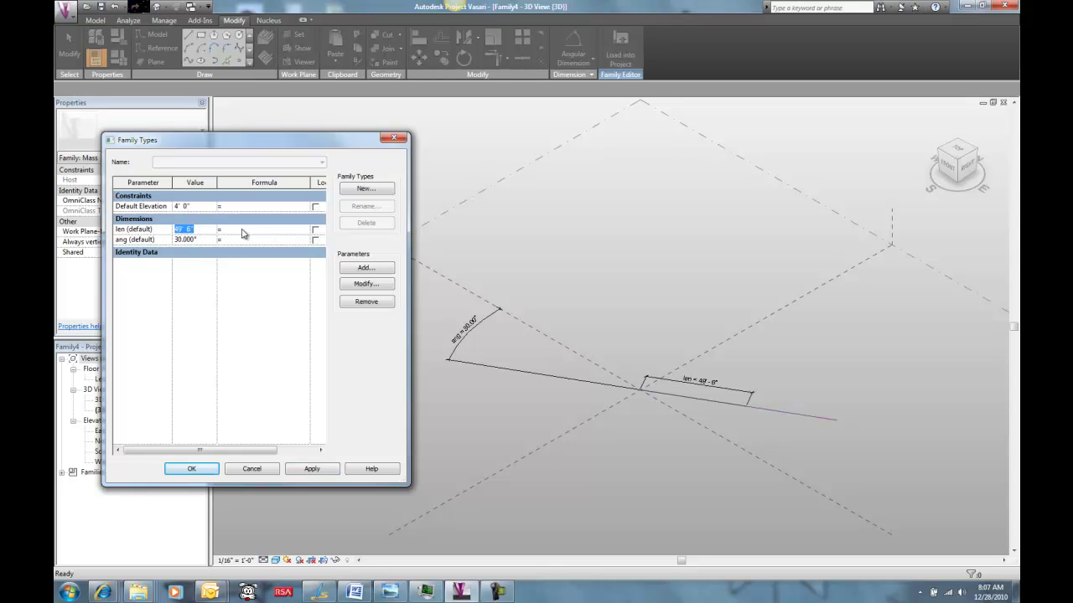
pyautogui.press('Tab')
pyautogui.click(322, 467)
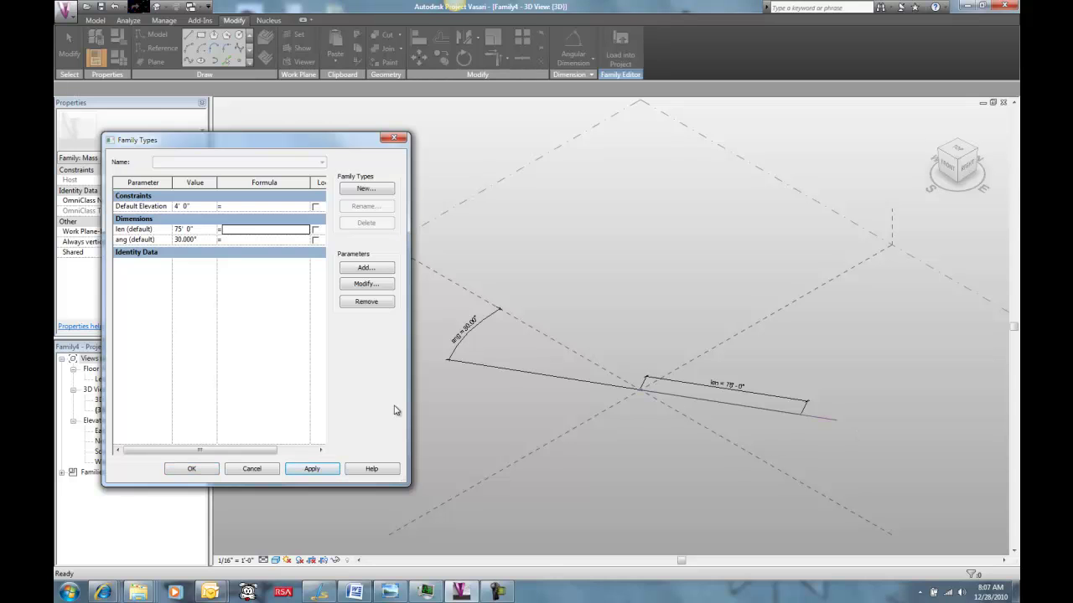
# Add an Integer instance parameter named 'increment' to Family4
pyautogui.click(356, 270)
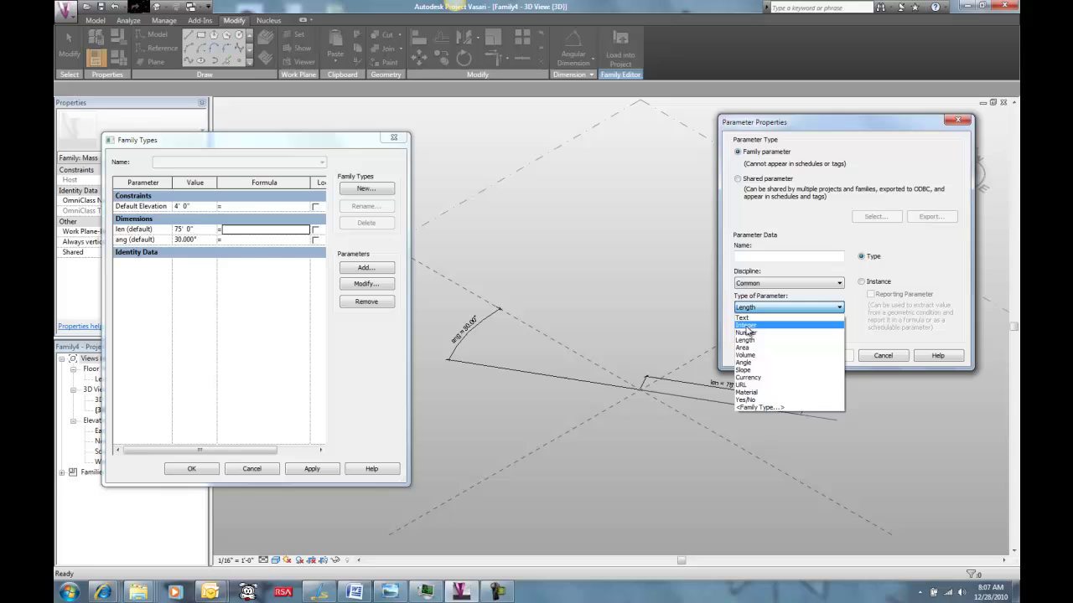
pyautogui.click(746, 326)
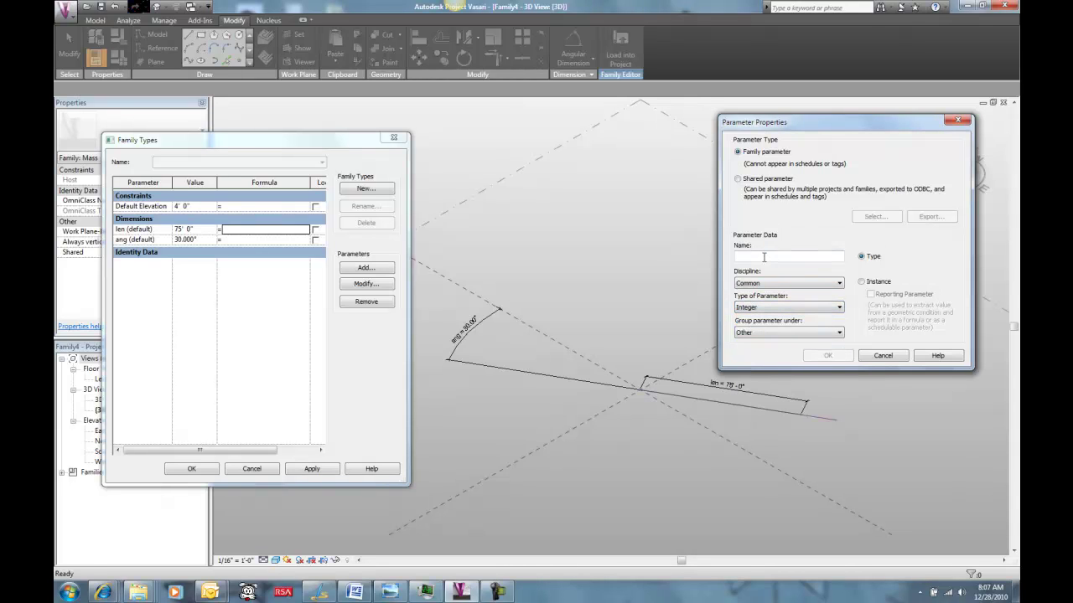
pyautogui.click(764, 256)
pyautogui.write('increment')
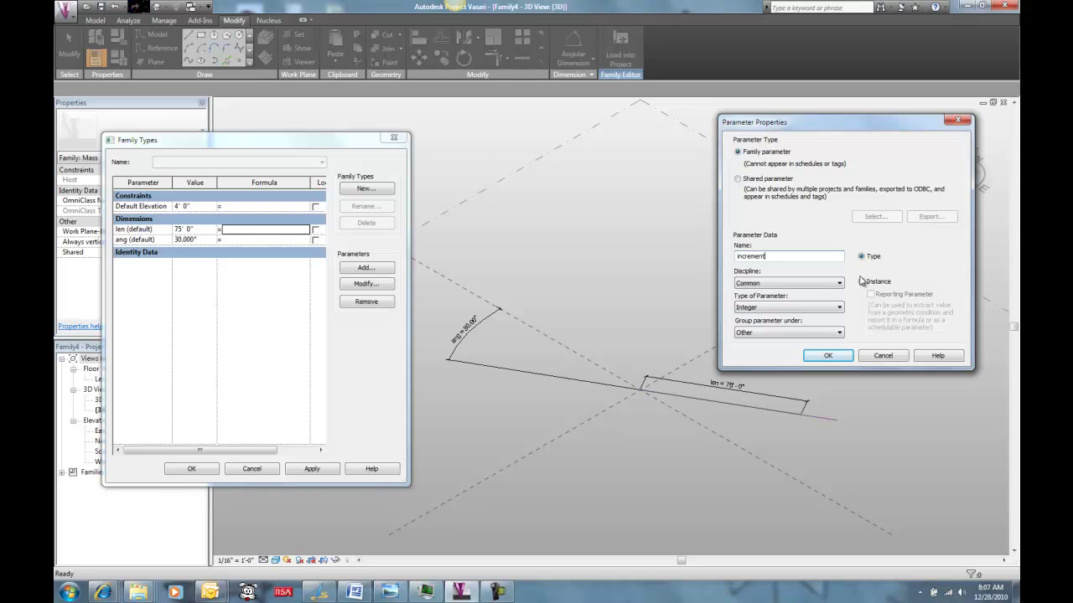
pyautogui.click(860, 282)
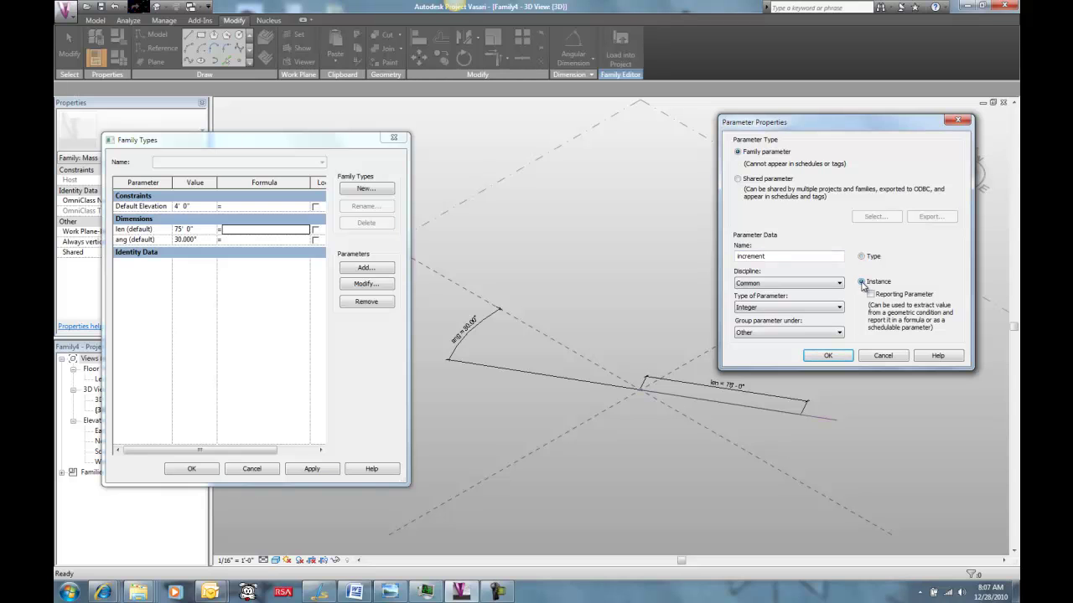
pyautogui.click(823, 357)
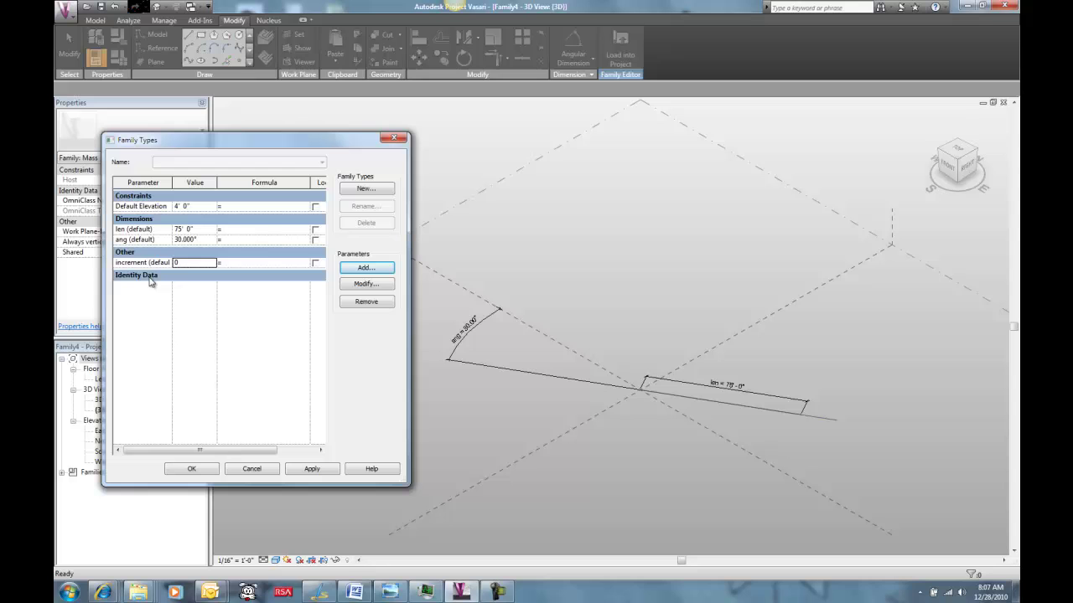
# Set increment to 1 and give ang the formula 15° * increment
pyautogui.click(187, 264)
pyautogui.write('1')
pyautogui.click(227, 241)
pyautogui.click(201, 239)
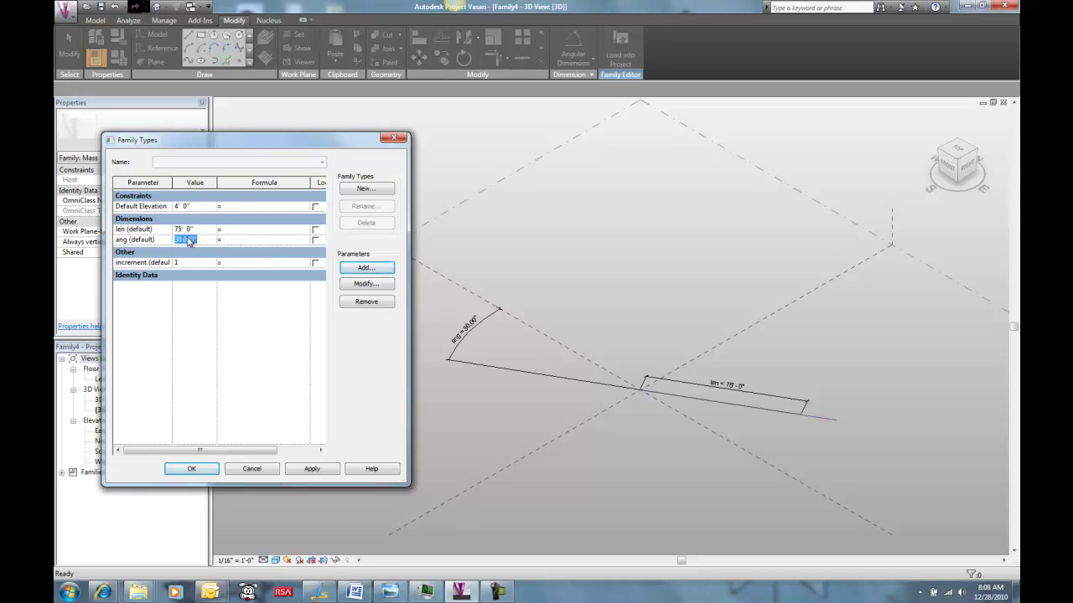
pyautogui.click(235, 236)
pyautogui.moveTo(242, 240); pyautogui.dragTo(183, 242)
pyautogui.write('15°*increment')
# Give len the formula 5' * increment and apply the changes
pyautogui.click(257, 230)
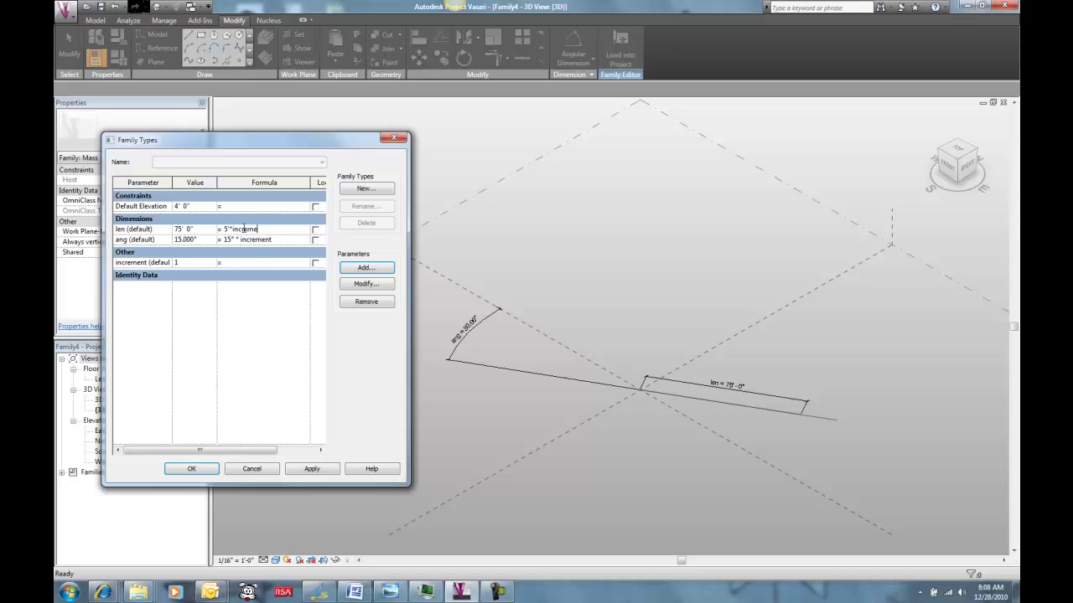
pyautogui.click(253, 240)
pyautogui.click(307, 471)
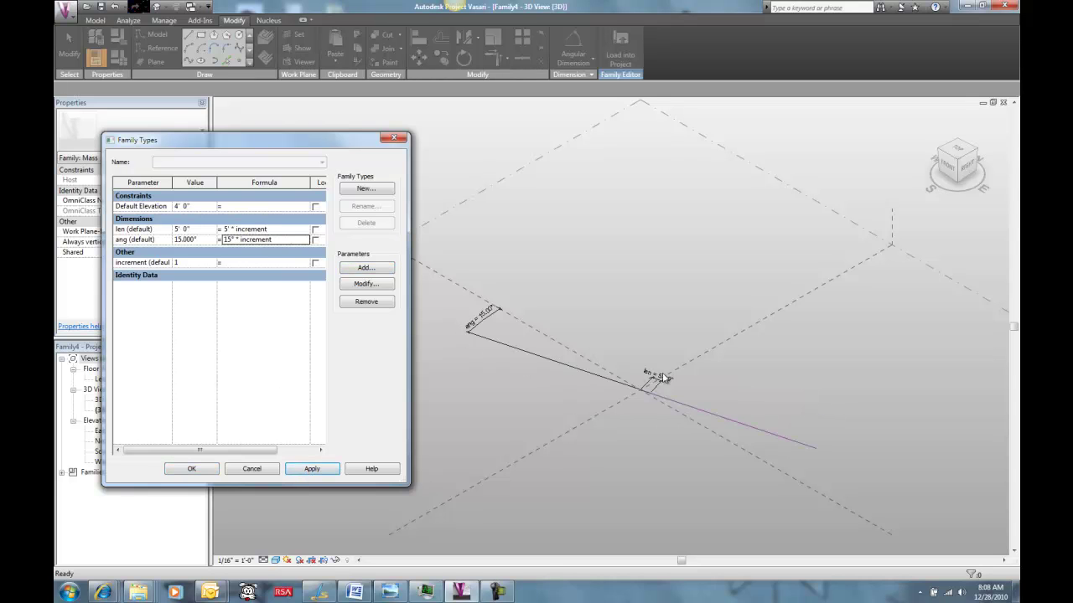
pyautogui.click(188, 469)
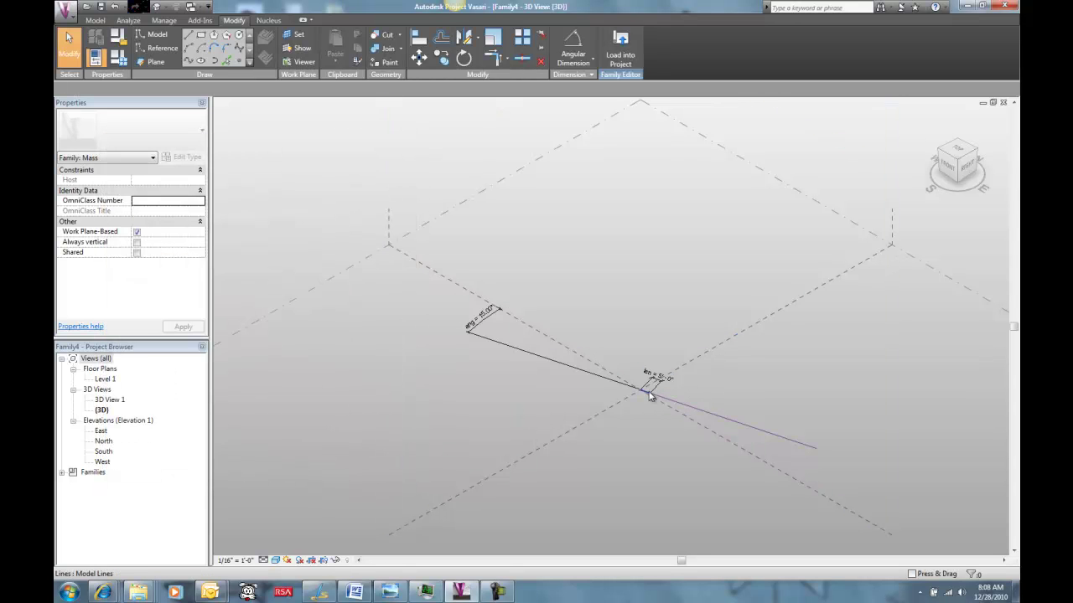
# Create a new mass family, Family5, from the Mass.rft template
pyautogui.click(66, 11)
pyautogui.moveTo(86, 55)
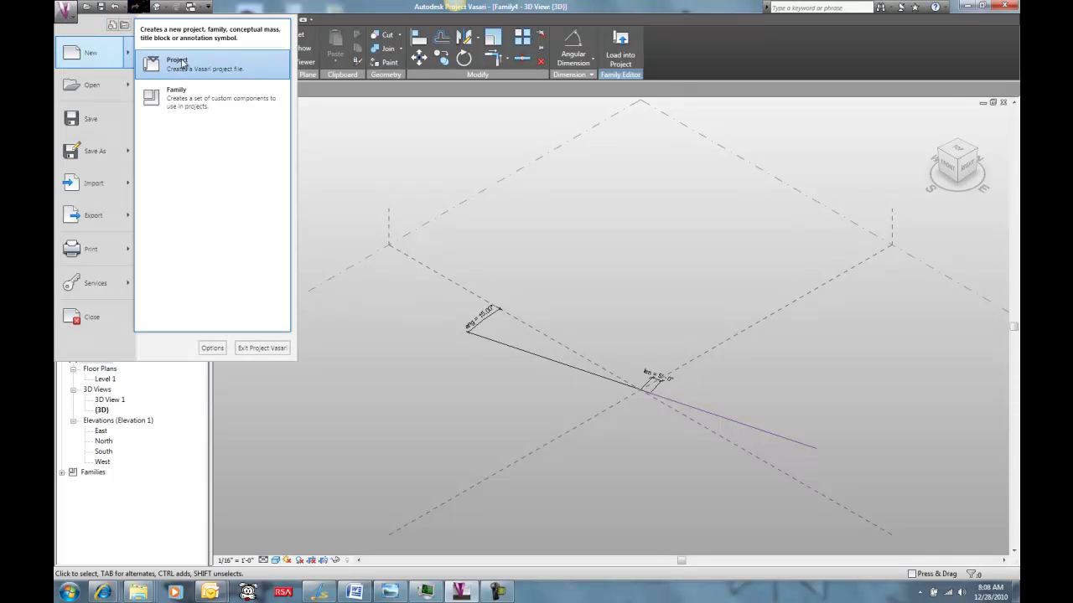
pyautogui.click(179, 95)
pyautogui.click(341, 148)
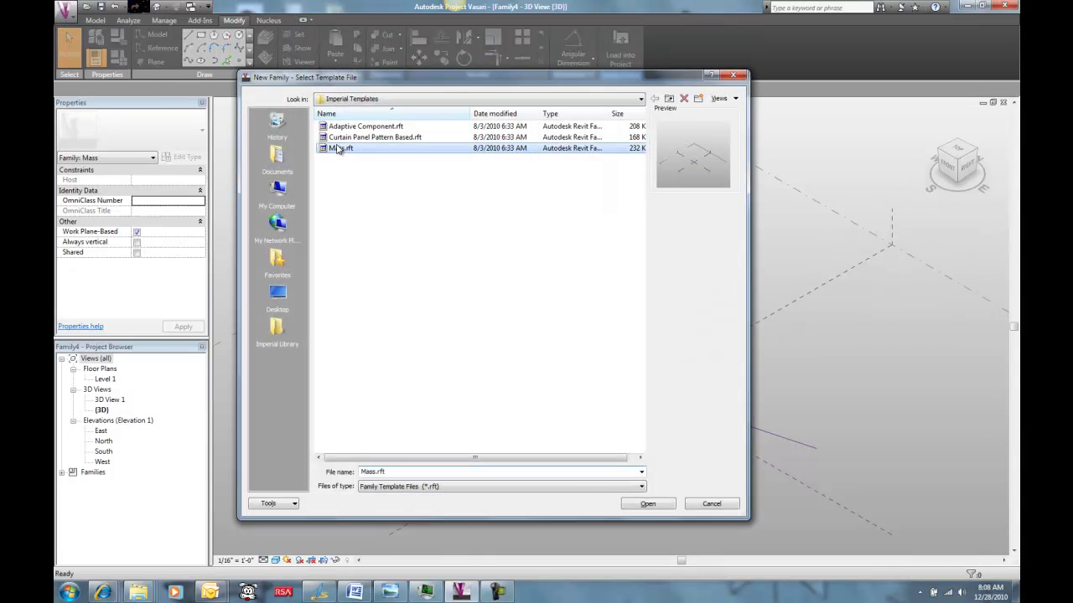
pyautogui.click(648, 504)
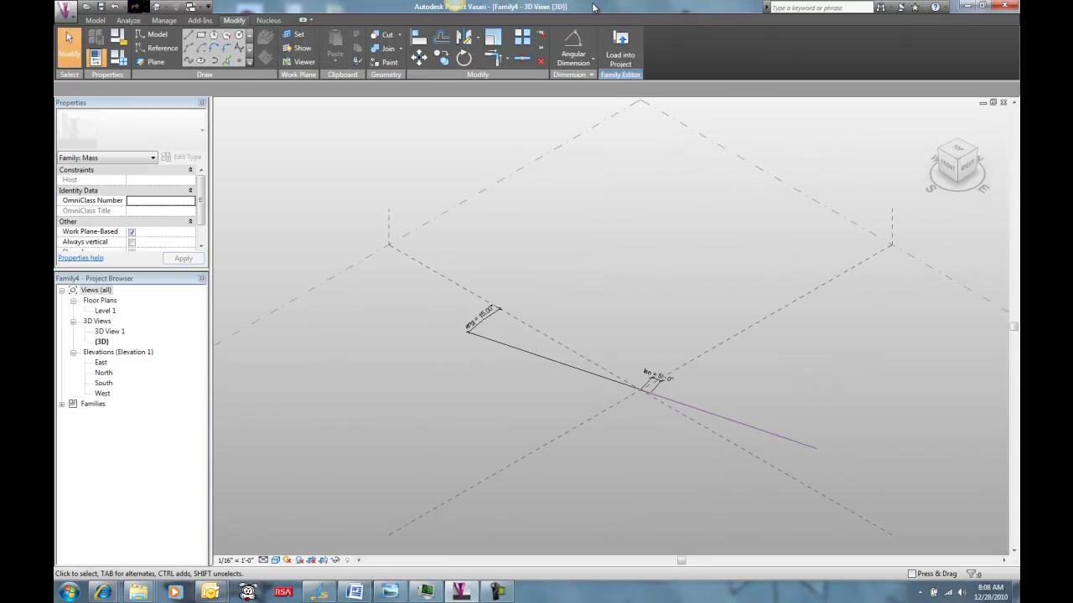
# Load Family4 into Family5 only, excluding increment_snail.rfa
pyautogui.click(618, 43)
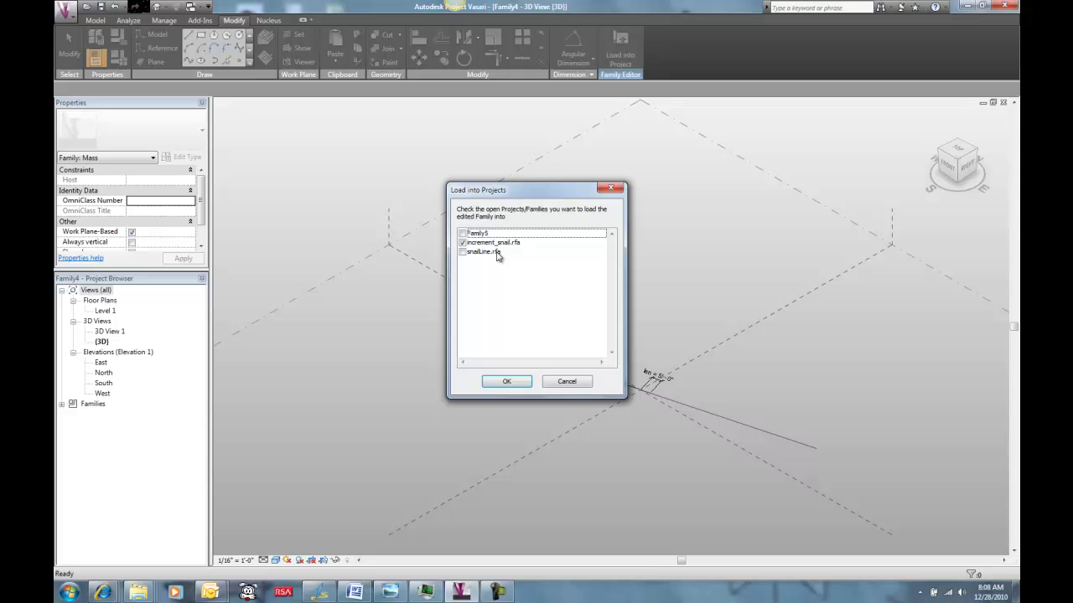
pyautogui.click(463, 233)
pyautogui.click(464, 242)
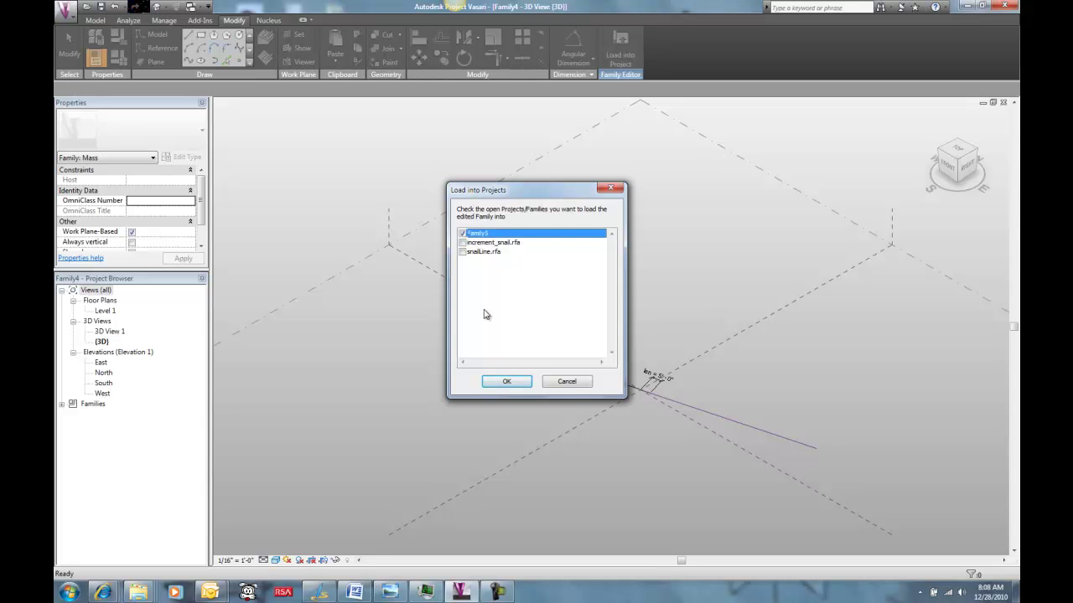
pyautogui.click(507, 382)
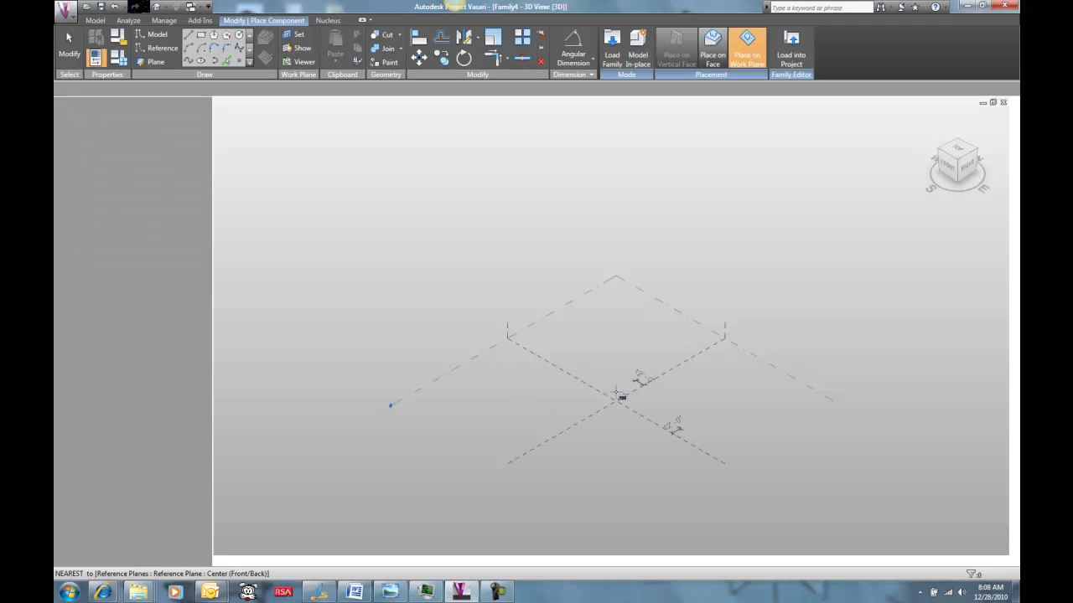
# Place one Family4 instance at the reference-plane intersection and select it
pyautogui.scroll(5, 621, 400)
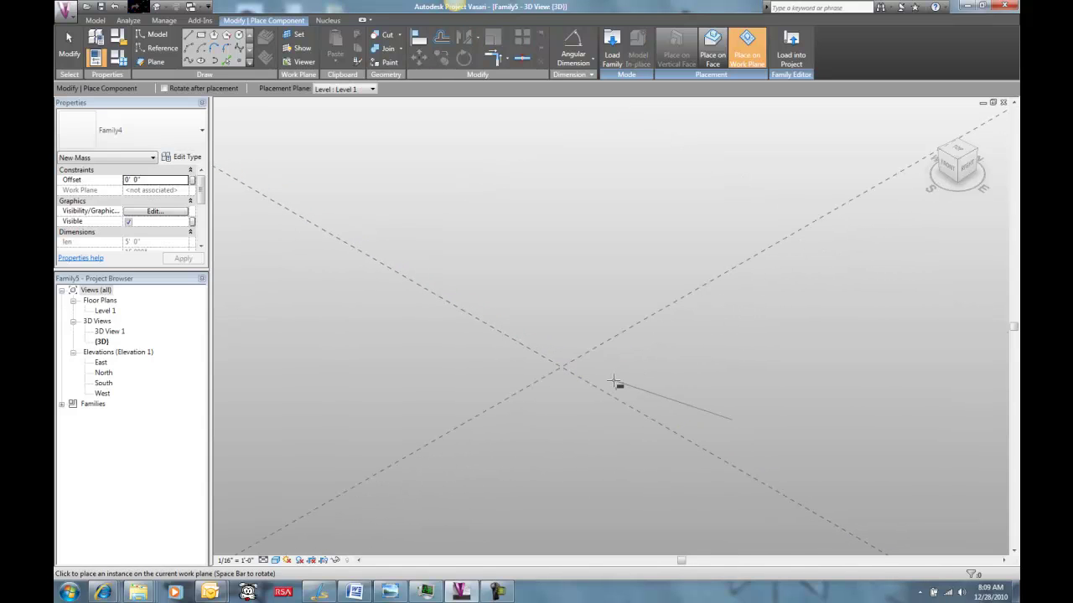
pyautogui.click(560, 369)
pyautogui.press('Escape')
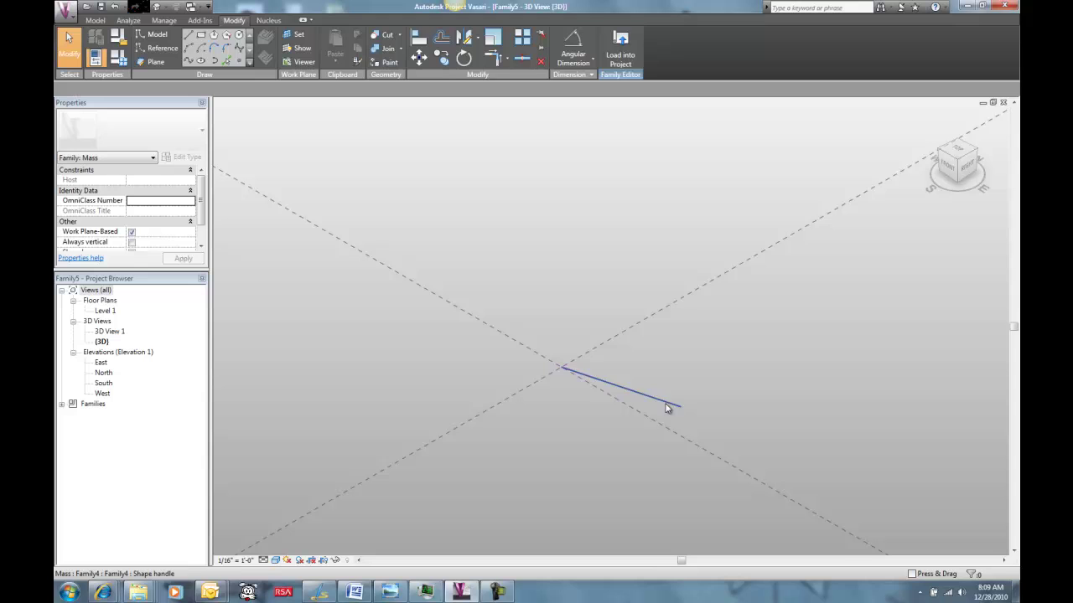
pyautogui.click(666, 407)
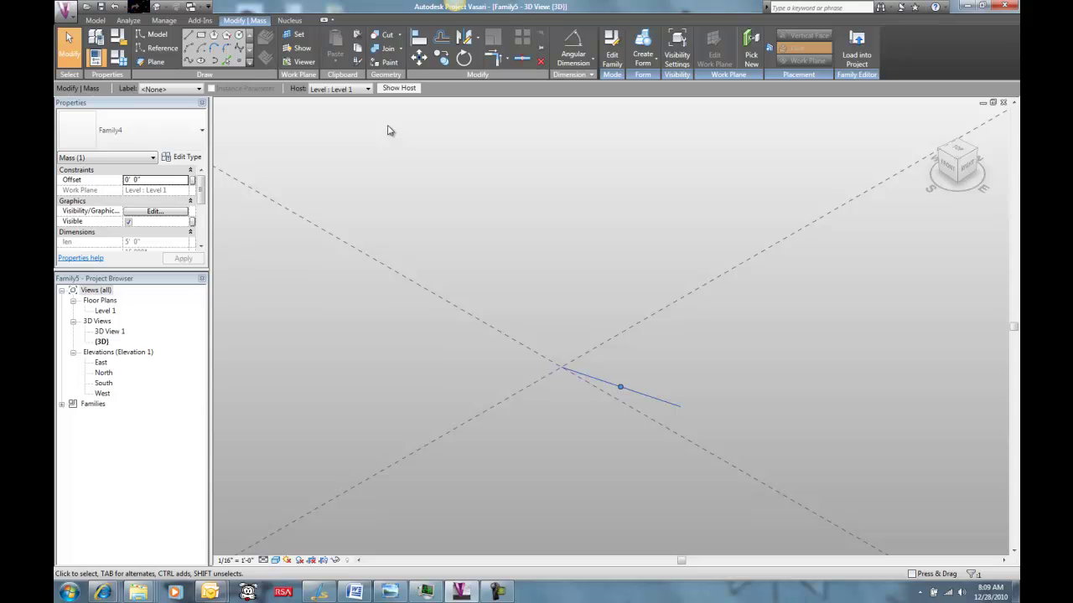
# Copy the line instance, paste it Aligned to Same Place, and move the warning aside
pyautogui.click(357, 48)
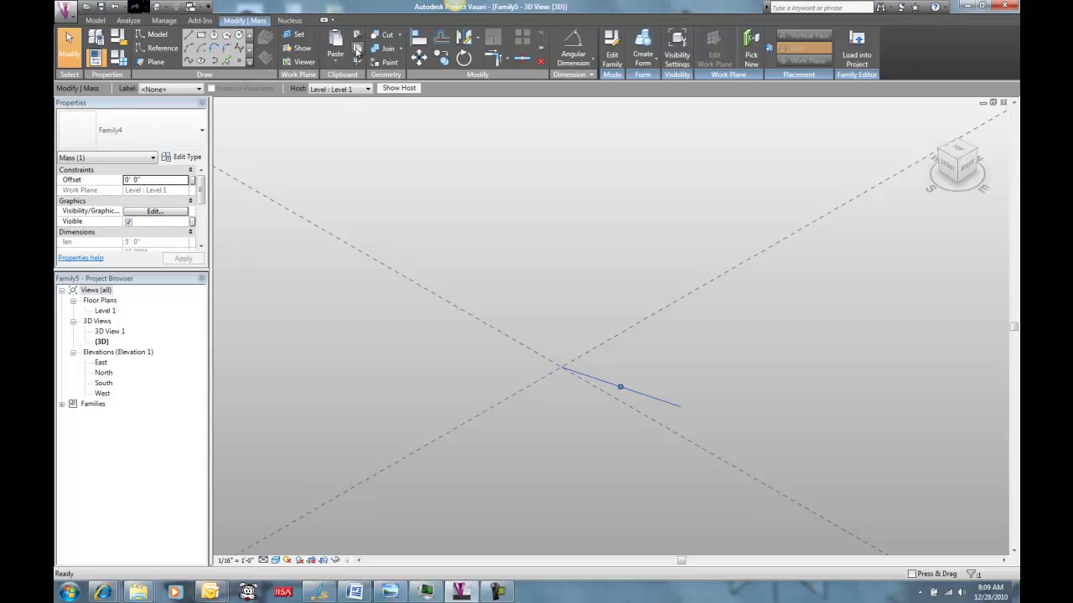
pyautogui.click(335, 62)
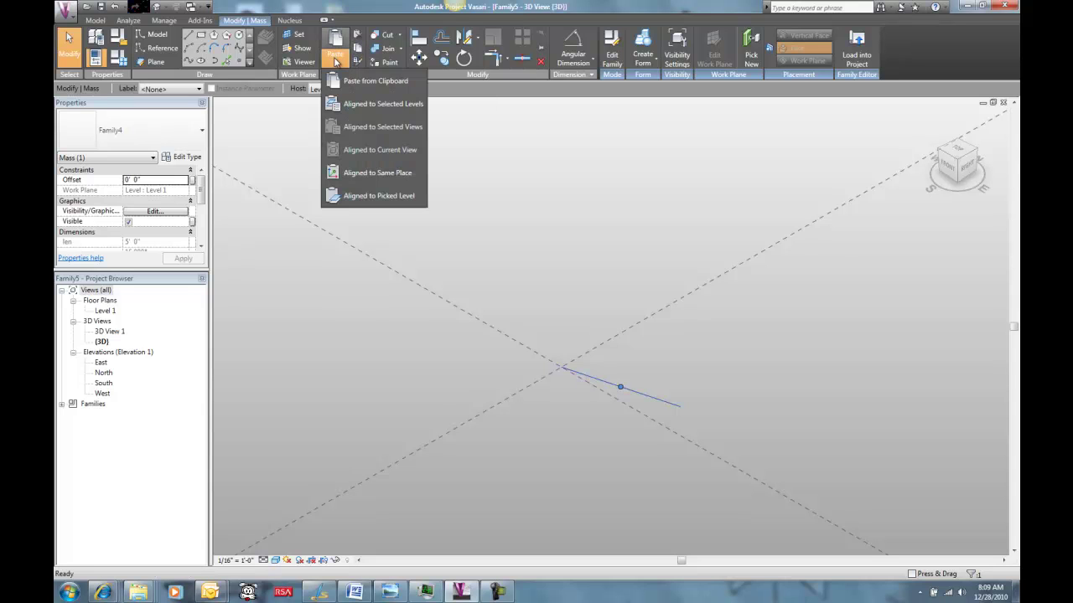
pyautogui.click(366, 169)
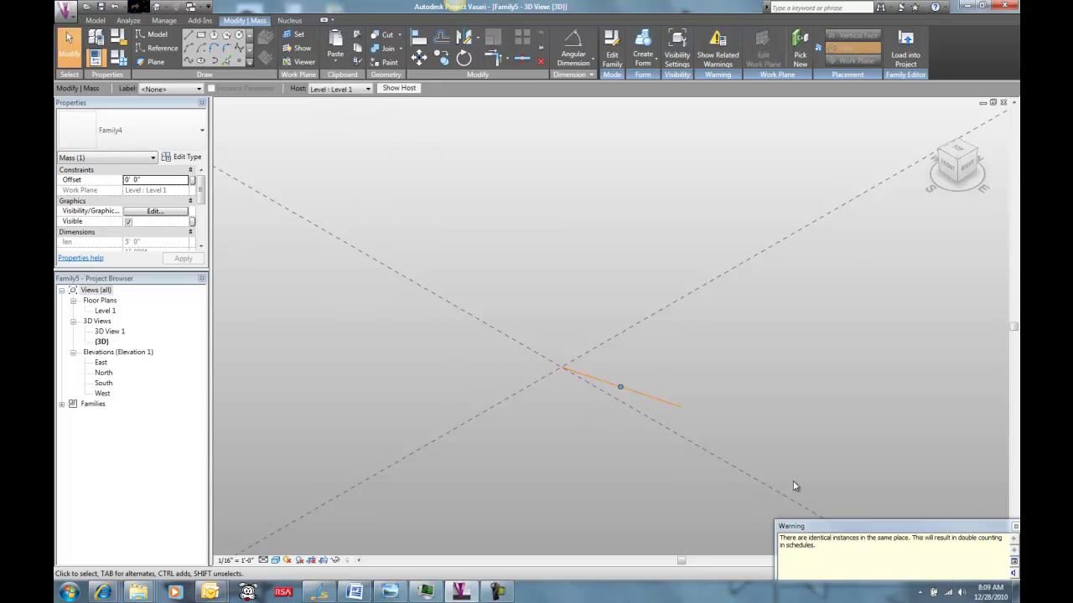
pyautogui.moveTo(822, 526); pyautogui.dragTo(742, 400)
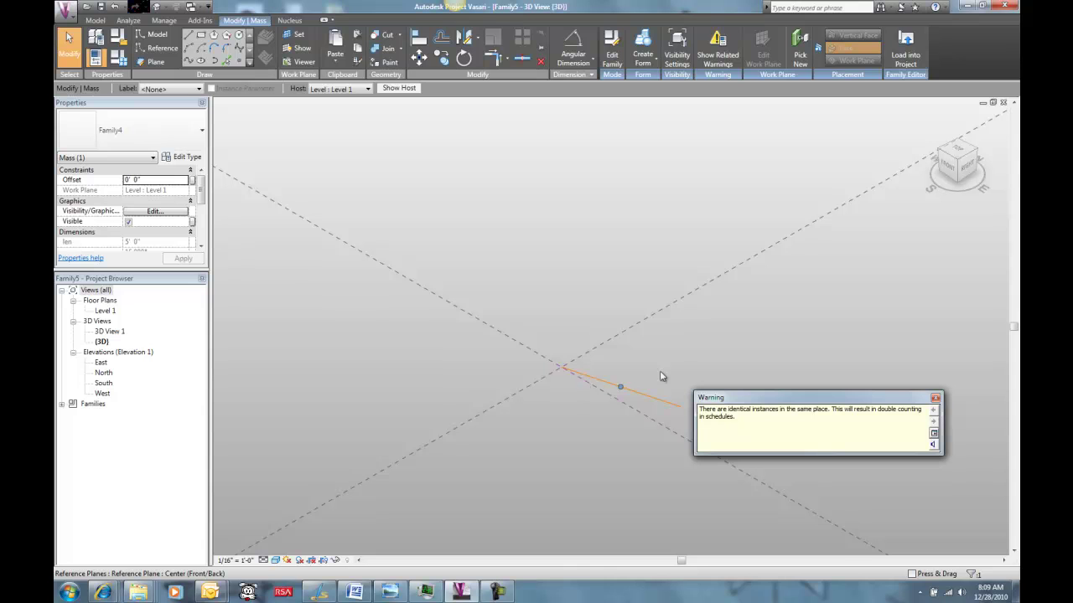
# Paste five more copies Aligned to Same Place, then deselect
pyautogui.click(336, 61)
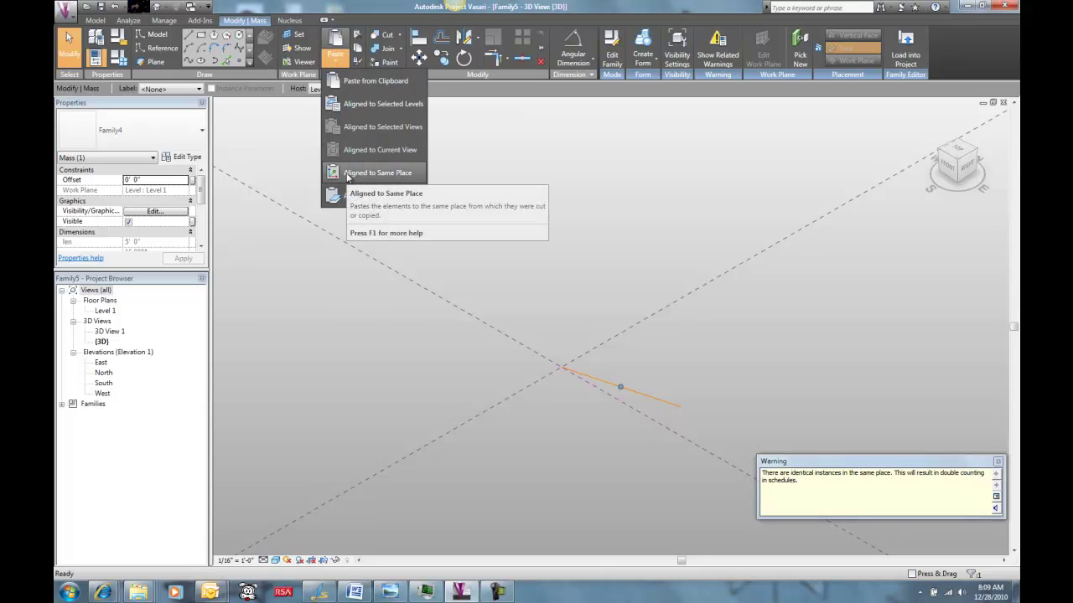
pyautogui.click(347, 175)
pyautogui.click(336, 67)
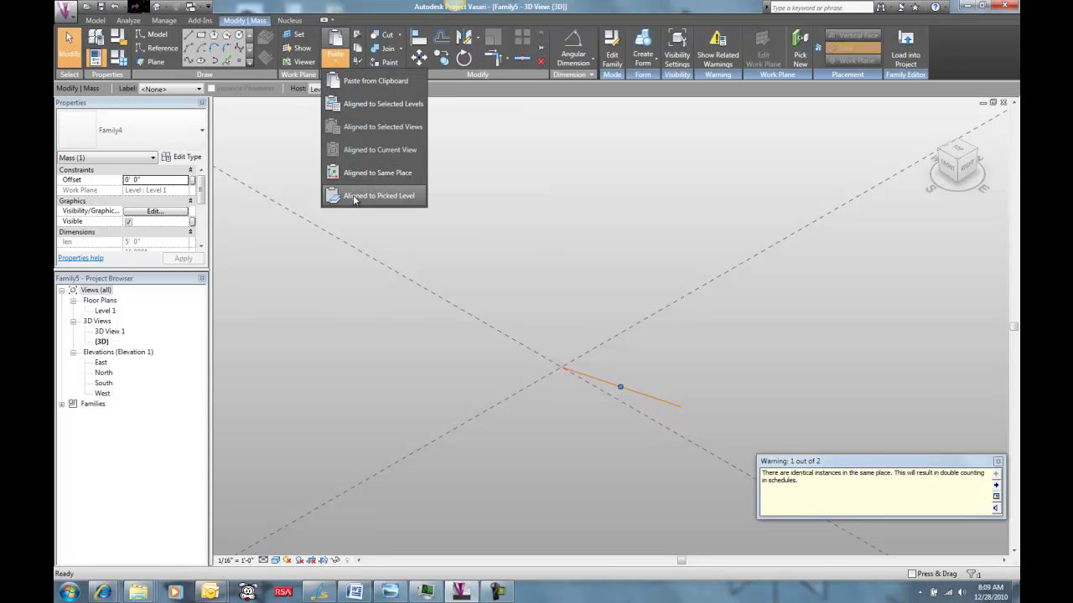
pyautogui.click(354, 177)
pyautogui.click(336, 61)
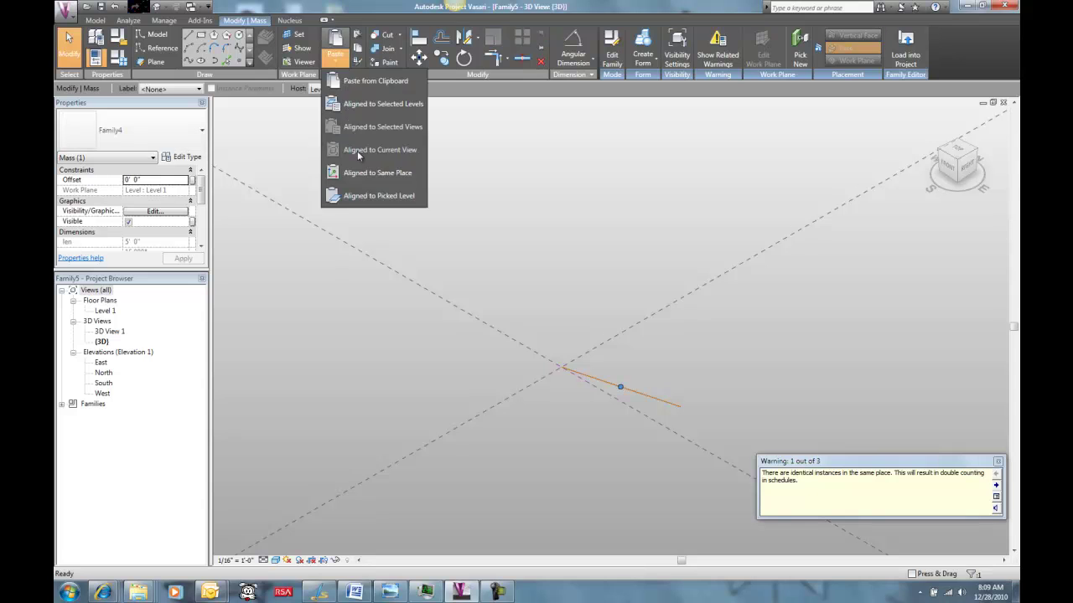
pyautogui.click(359, 173)
pyautogui.click(336, 61)
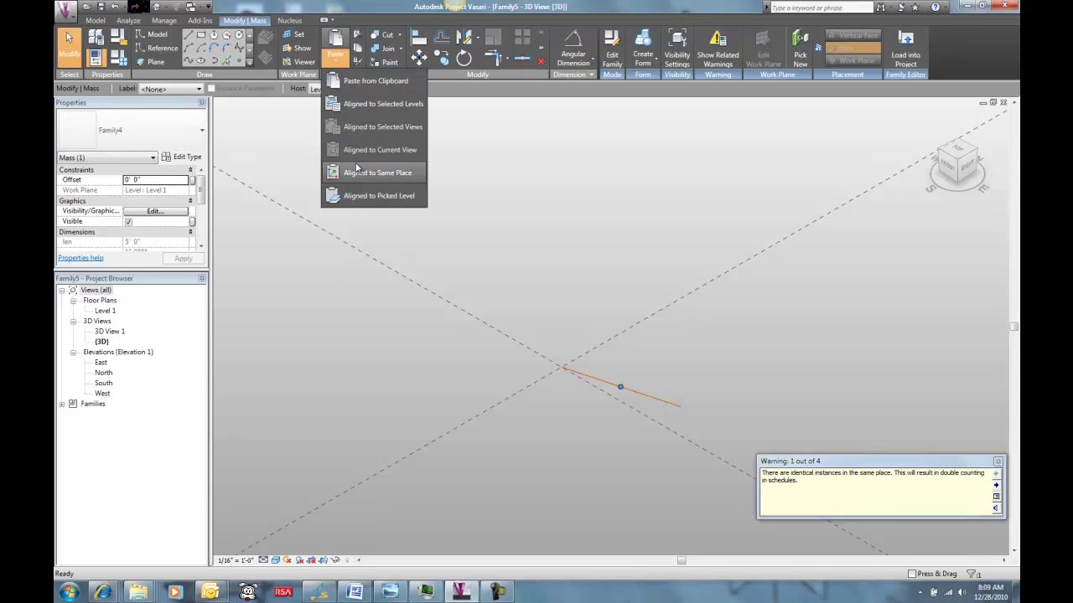
pyautogui.click(361, 173)
pyautogui.click(336, 61)
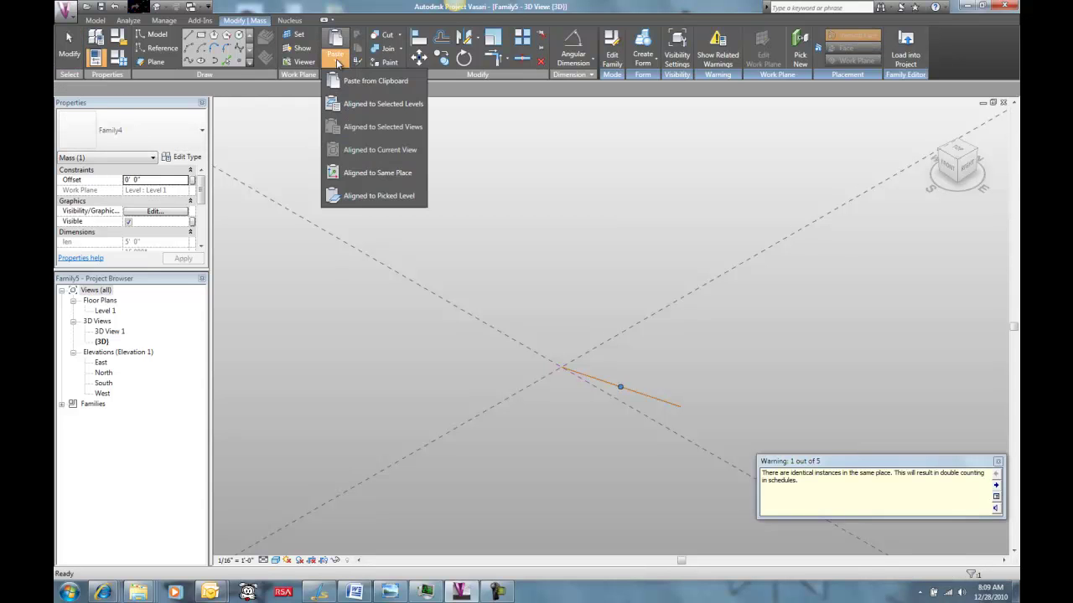
pyautogui.click(361, 173)
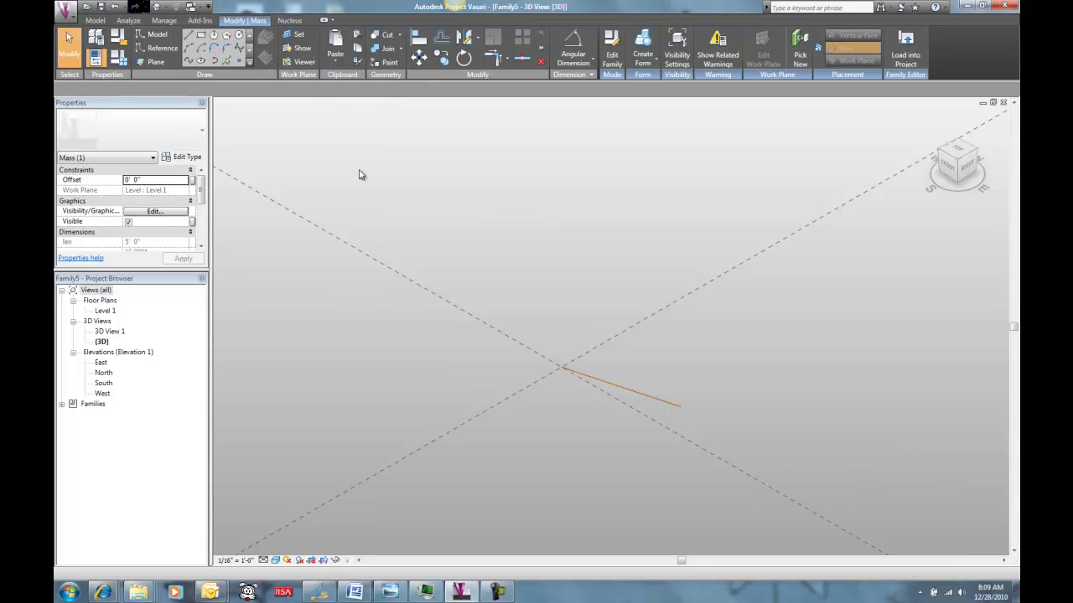
pyautogui.click(412, 187)
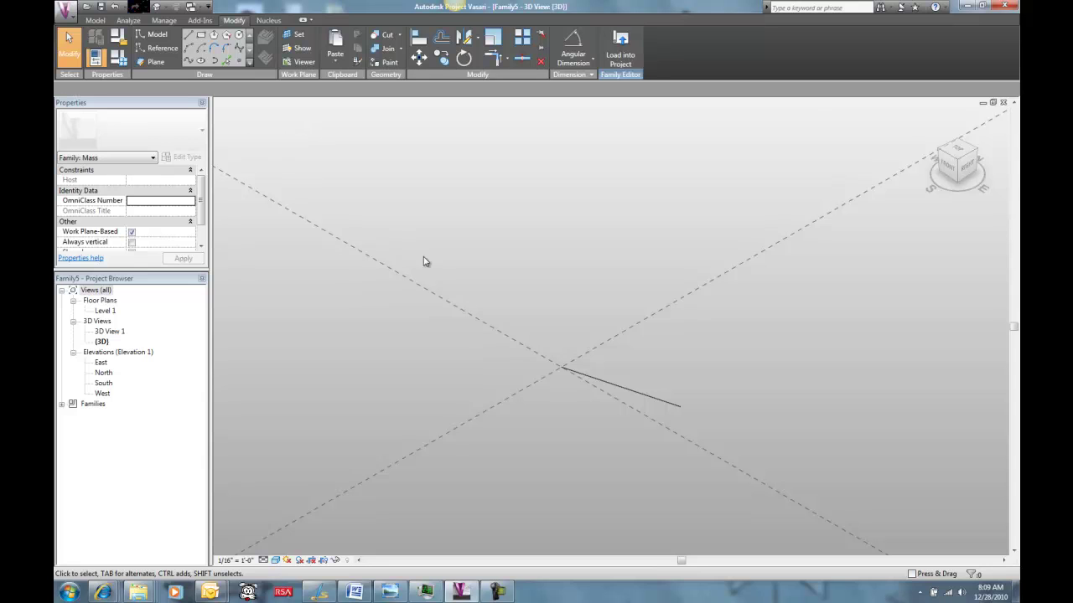
# Enlarge Properties and set the first stacked line instances' increment to 2
pyautogui.click(625, 392)
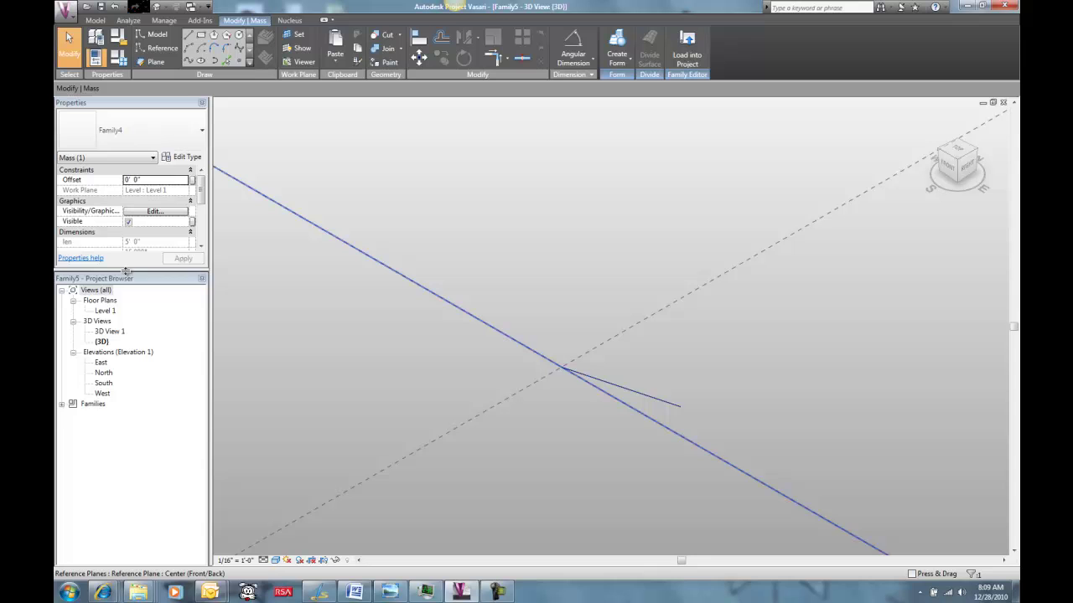
pyautogui.moveTo(125, 271); pyautogui.dragTo(139, 423)
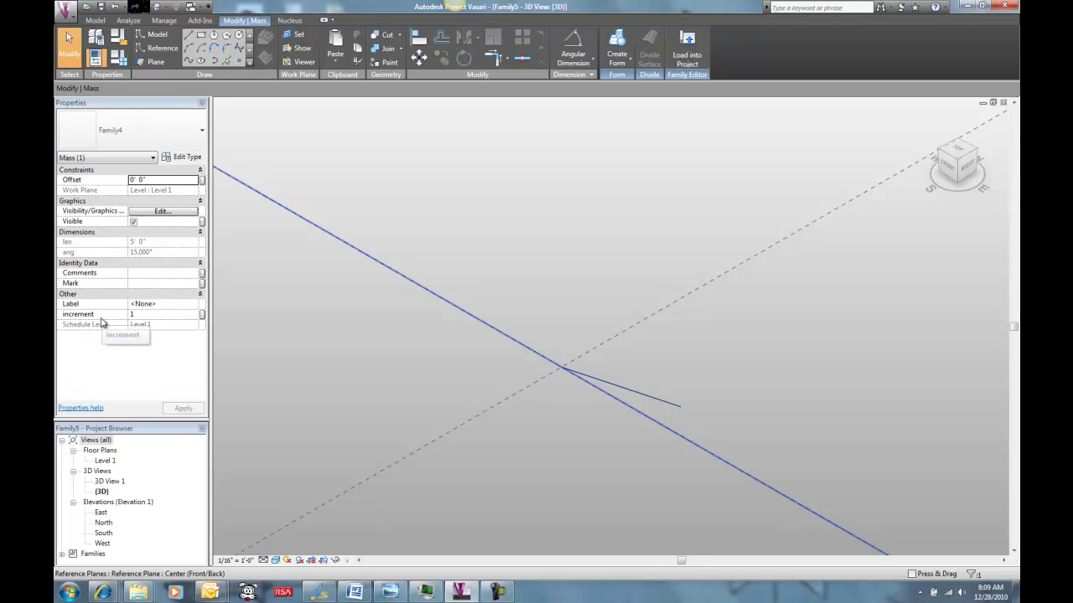
pyautogui.click(193, 315)
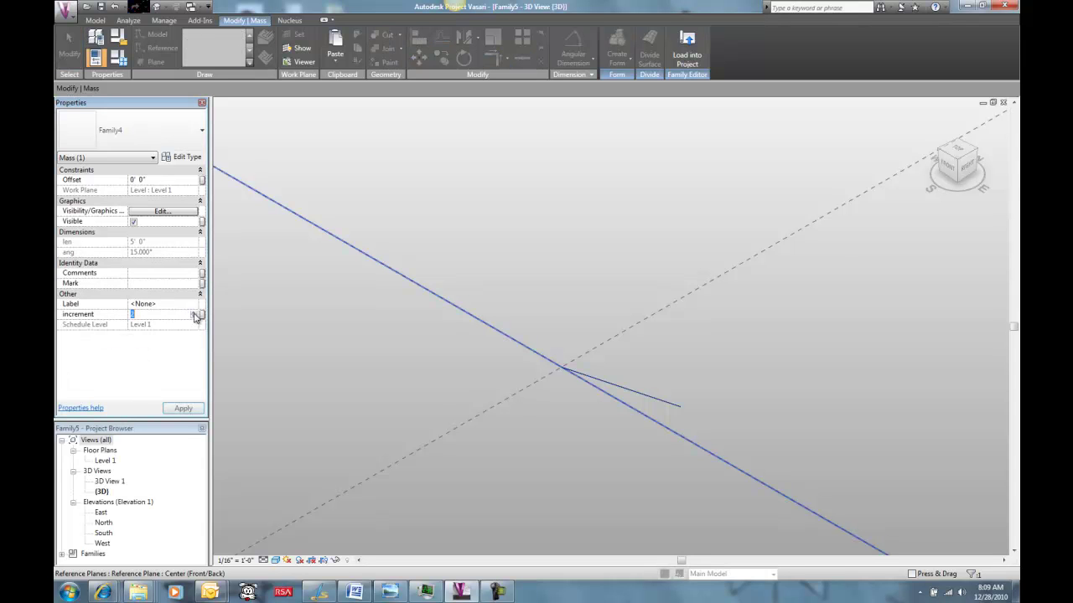
pyautogui.write('2')
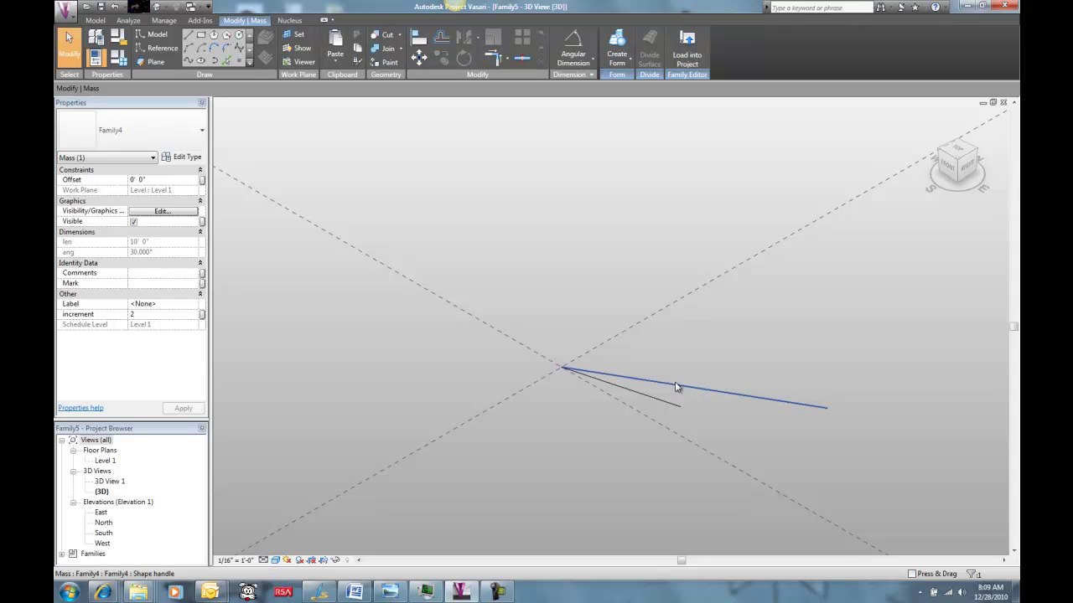
pyautogui.click(652, 431)
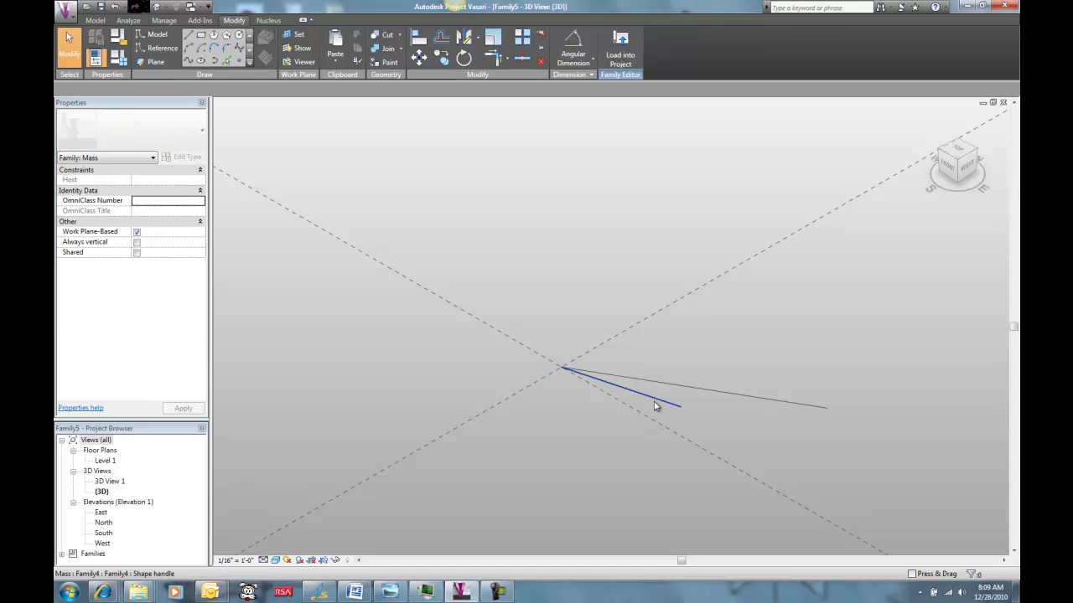
pyautogui.click(270, 373)
pyautogui.click(200, 314)
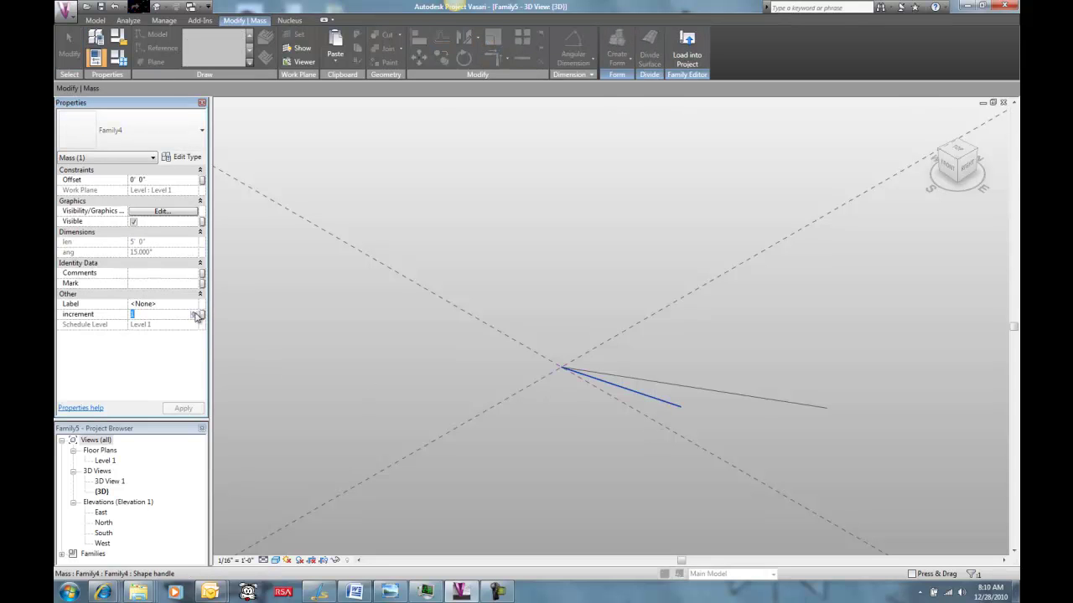
pyautogui.click(193, 312)
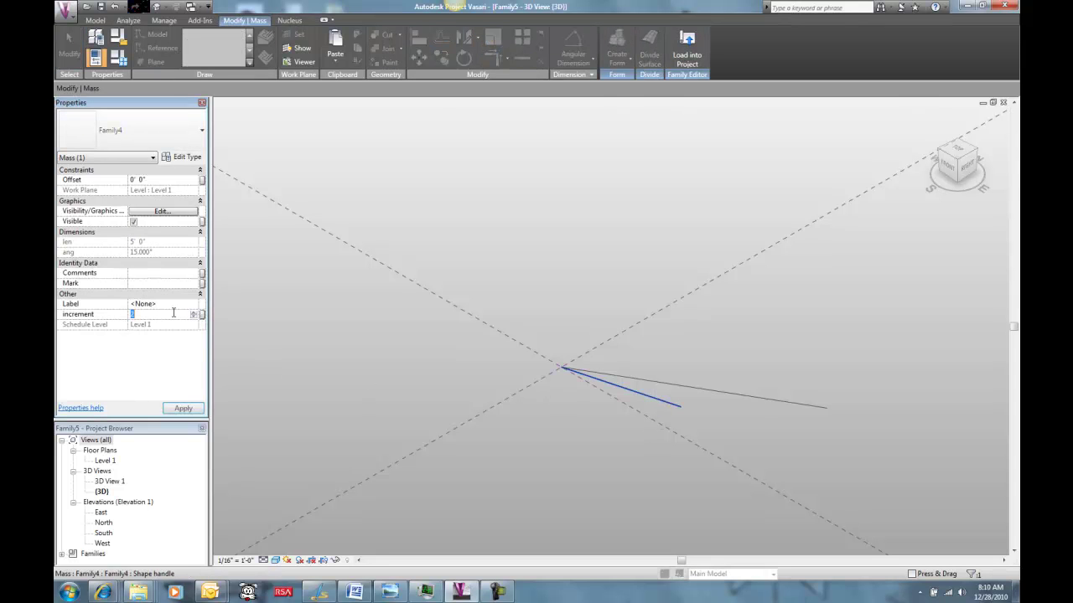
pyautogui.click(281, 320)
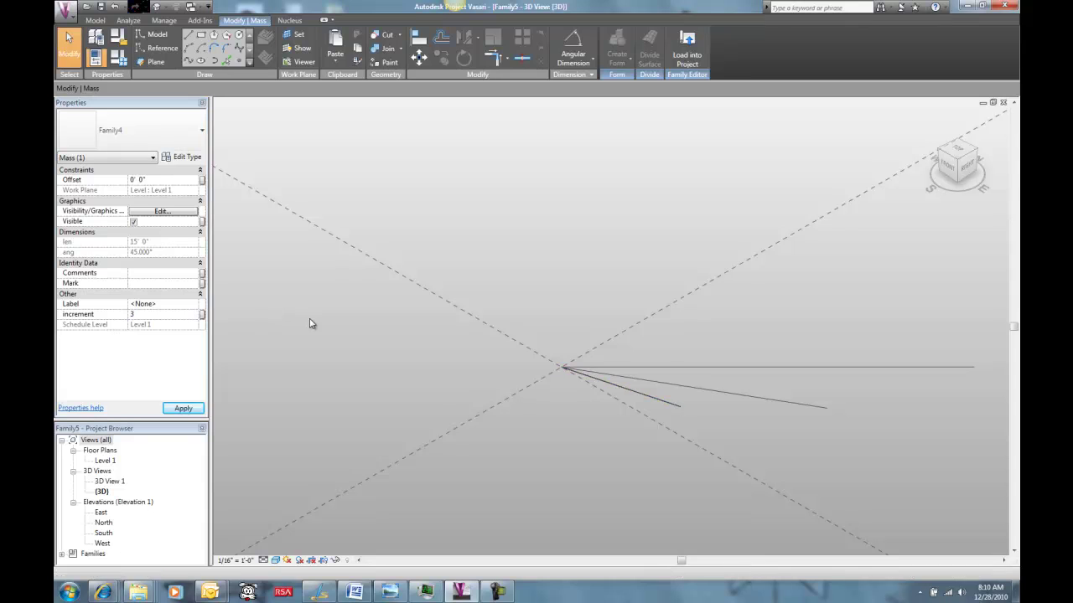
# Give the next stacked instances increment values 4 and 6, entering 1 in between
pyautogui.click(630, 393)
pyautogui.click(138, 315)
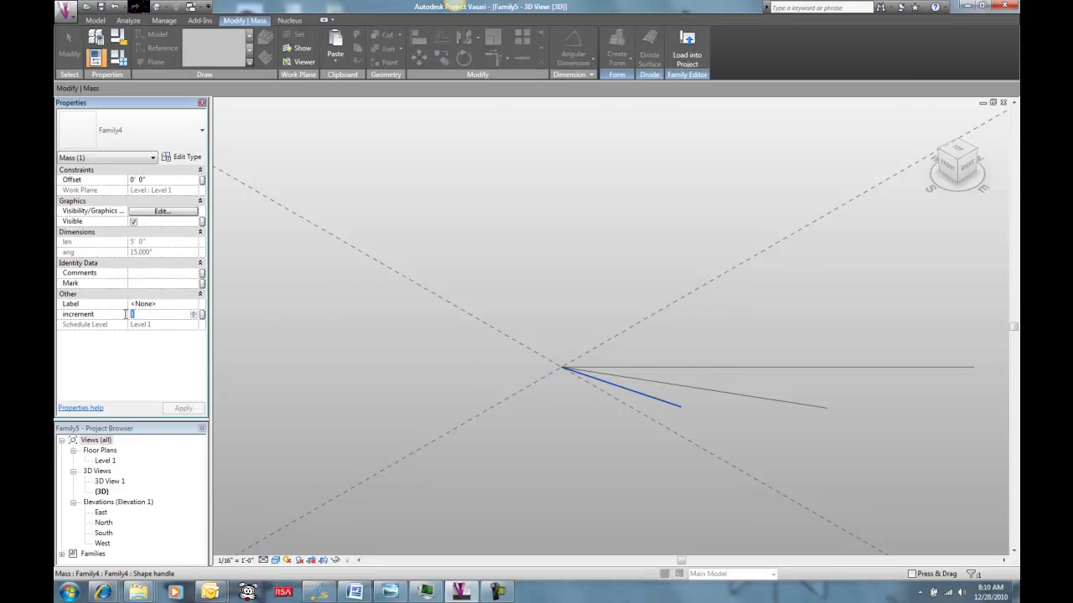
pyautogui.write('4')
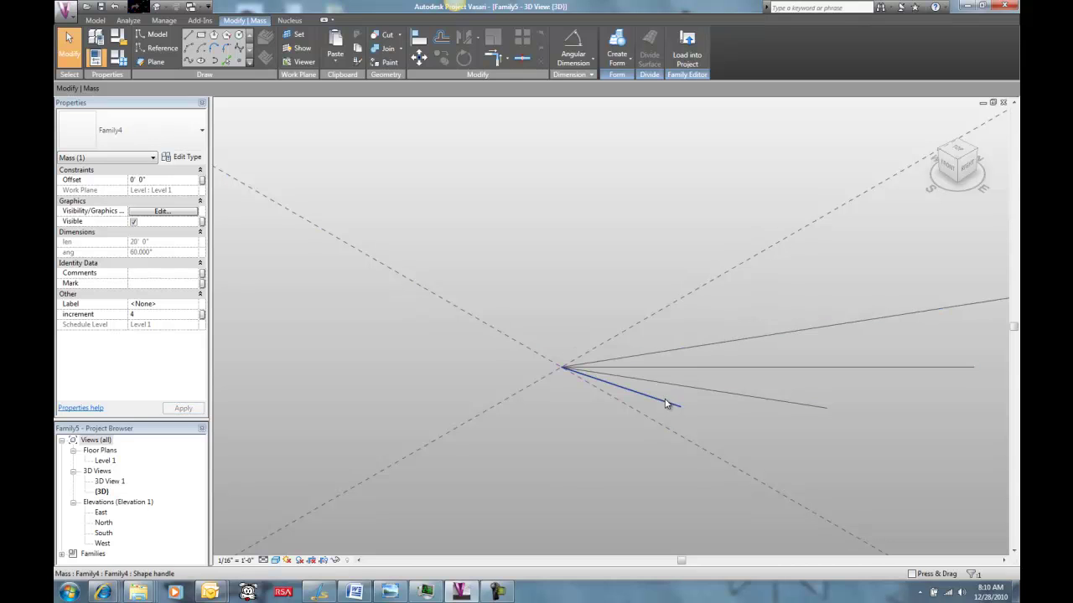
pyautogui.click(149, 314)
pyautogui.write('1')
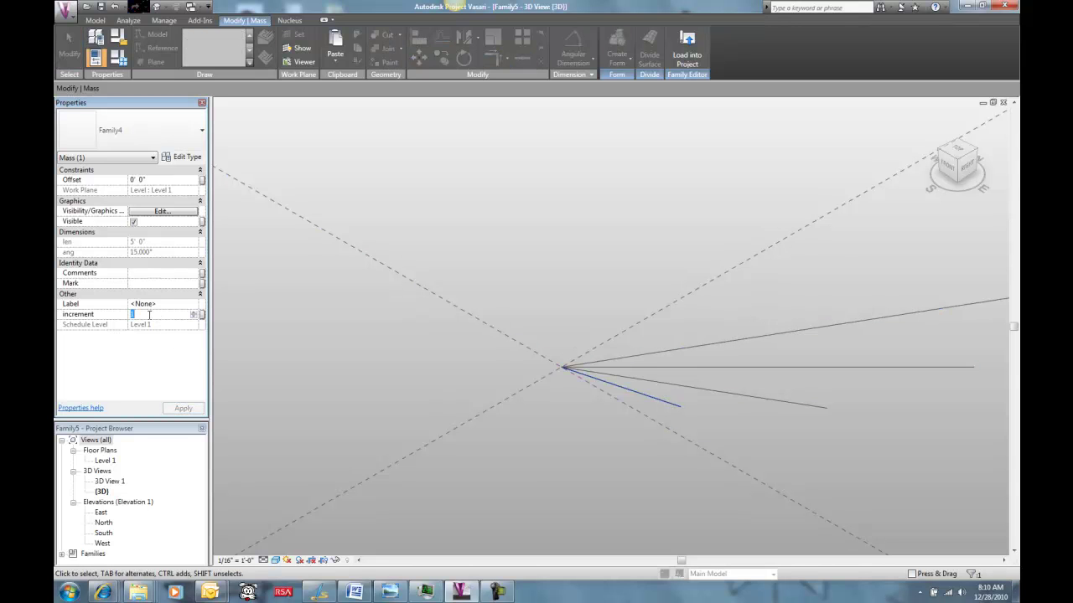
pyautogui.click(419, 354)
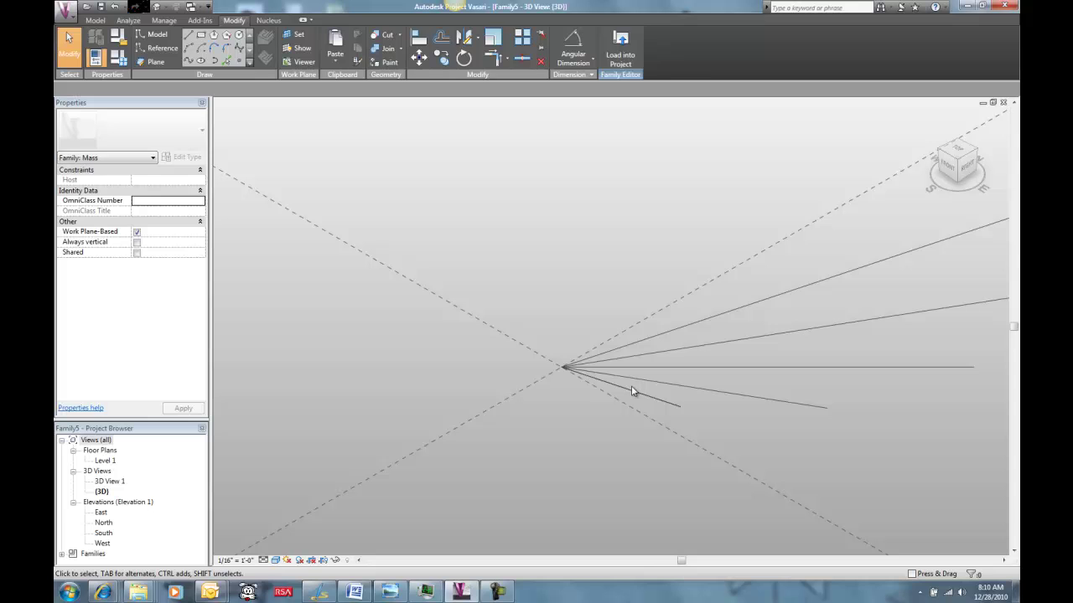
pyautogui.click(631, 387)
pyautogui.click(141, 314)
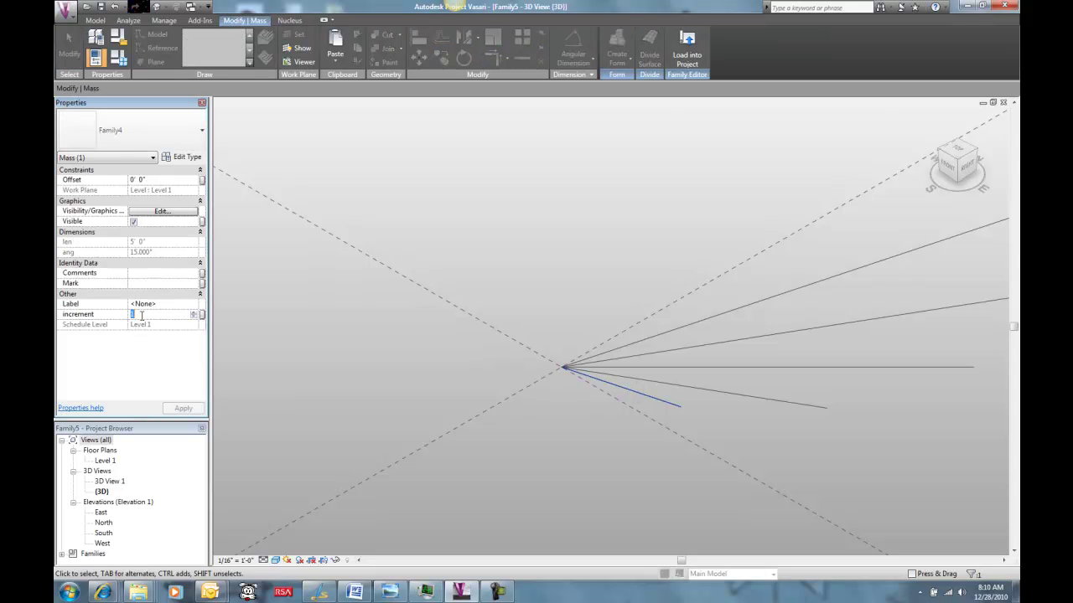
pyautogui.write('6')
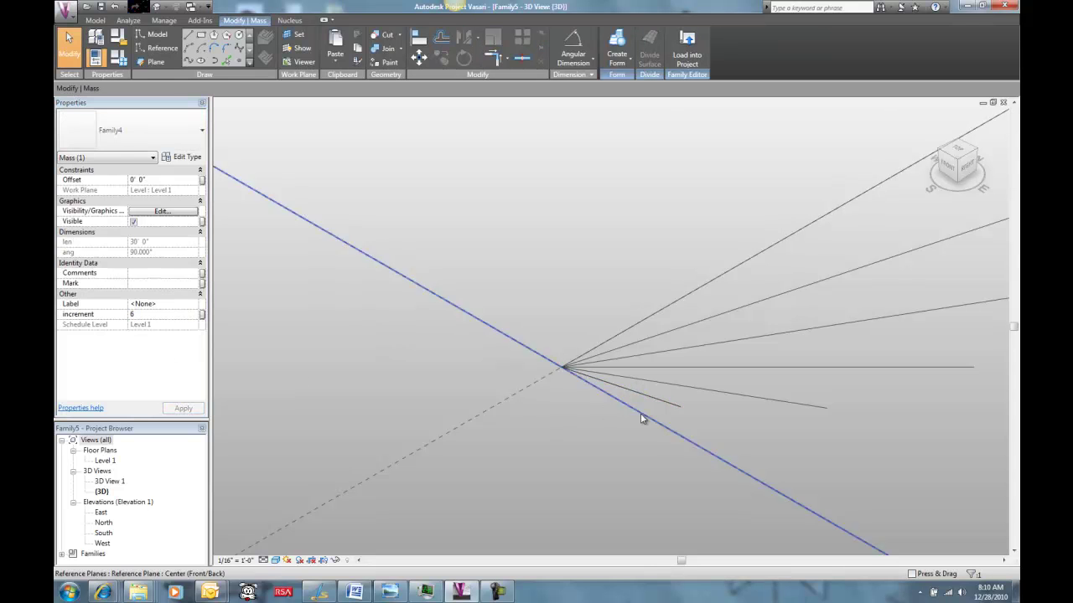
pyautogui.click(141, 314)
pyautogui.write('1')
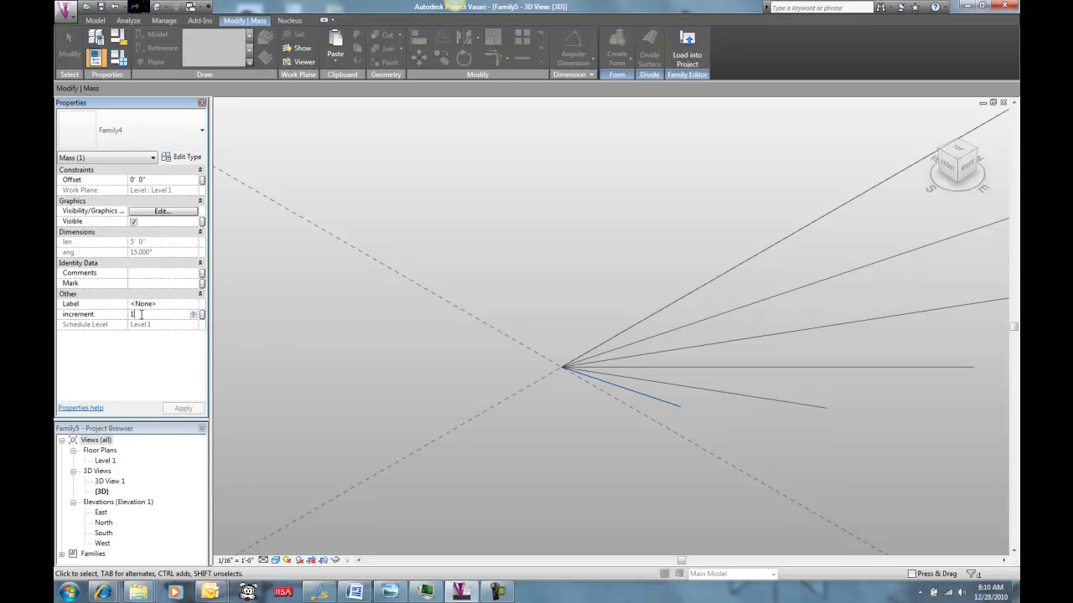
pyautogui.click(444, 366)
# Set the last instance's increment to 8, making it 40' long at 120°
pyautogui.click(654, 400)
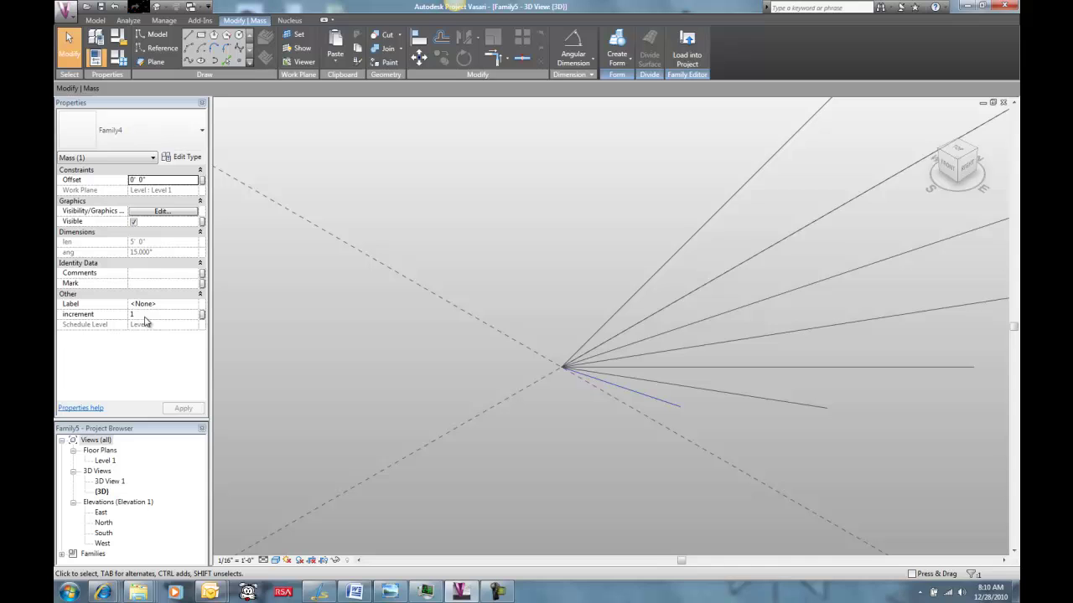
pyautogui.click(147, 315)
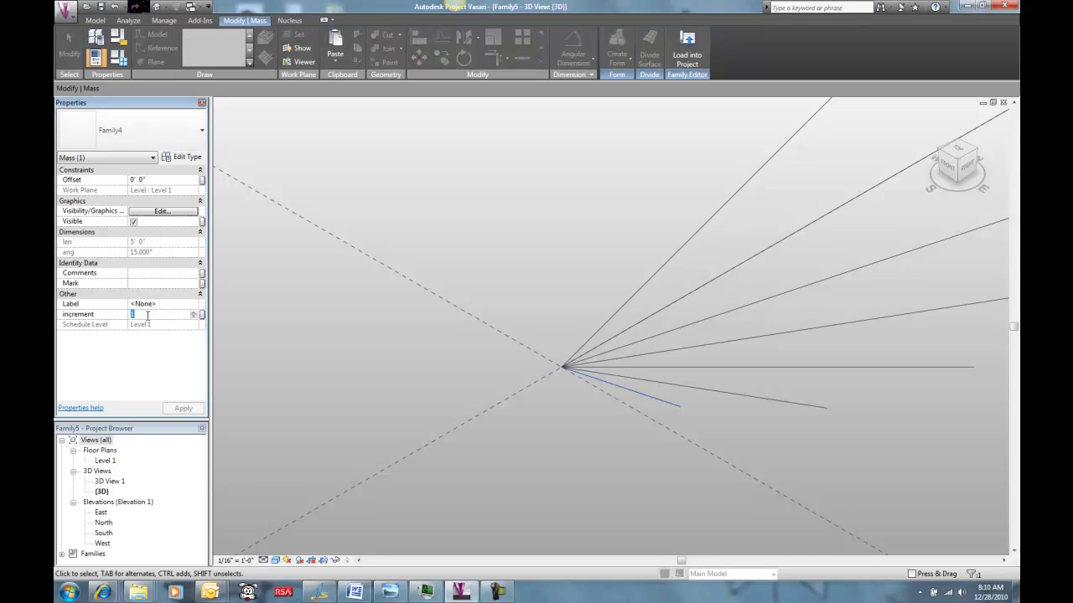
pyautogui.write('8')
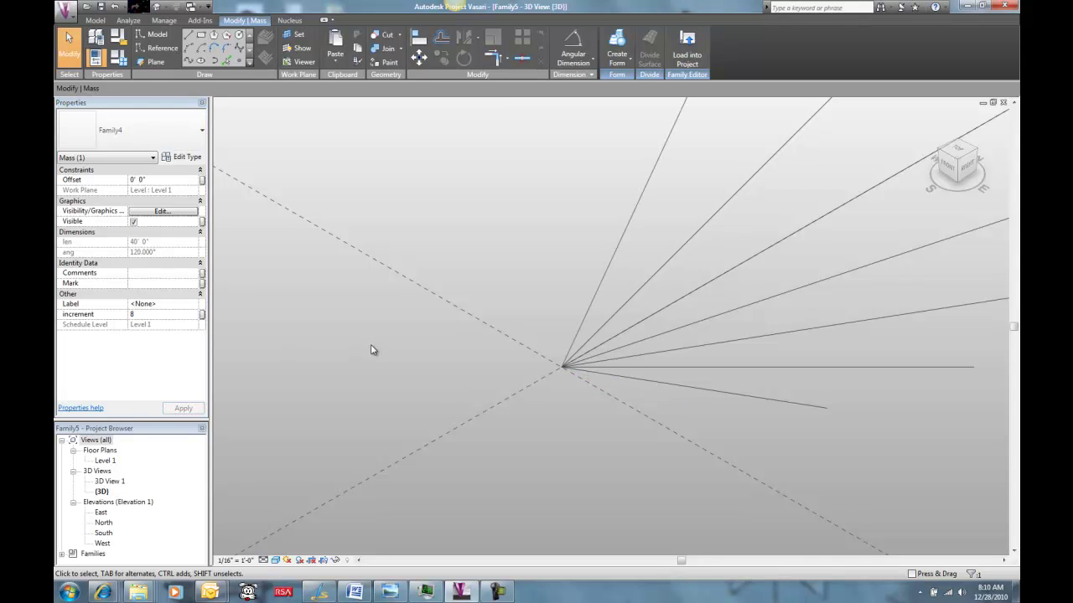
pyautogui.click(377, 349)
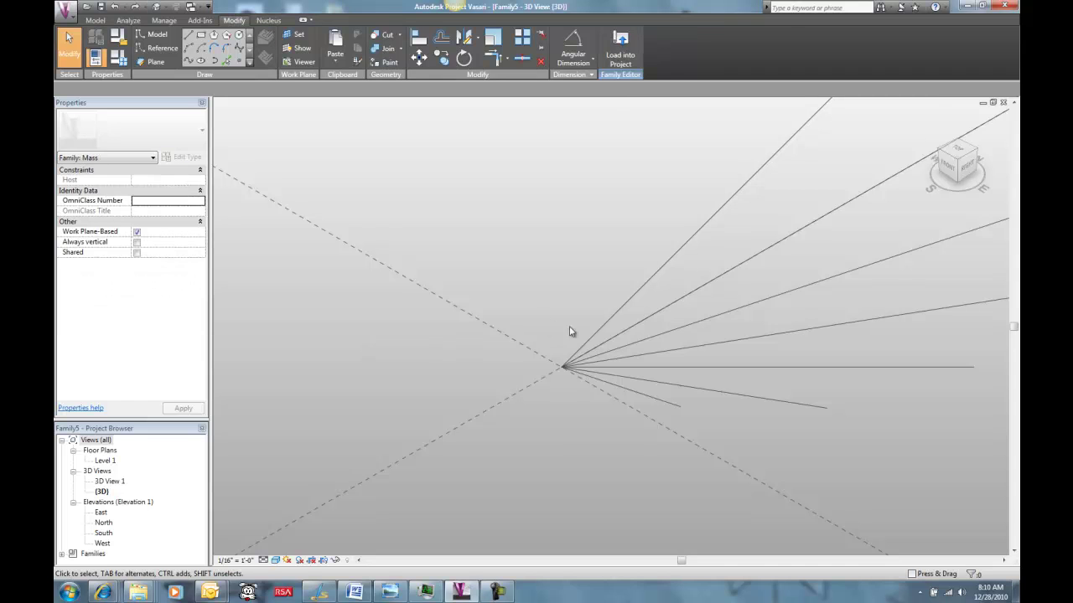
# Start a Spline Through Points at the shortest line's tip through the next two endpoints
pyautogui.keyDown('shift'); pyautogui.moveTo(675, 386); pyautogui.dragTo(684, 405, button='middle'); pyautogui.keyUp('shift')
pyautogui.moveTo(747, 434); pyautogui.dragTo(577, 429, button='middle')
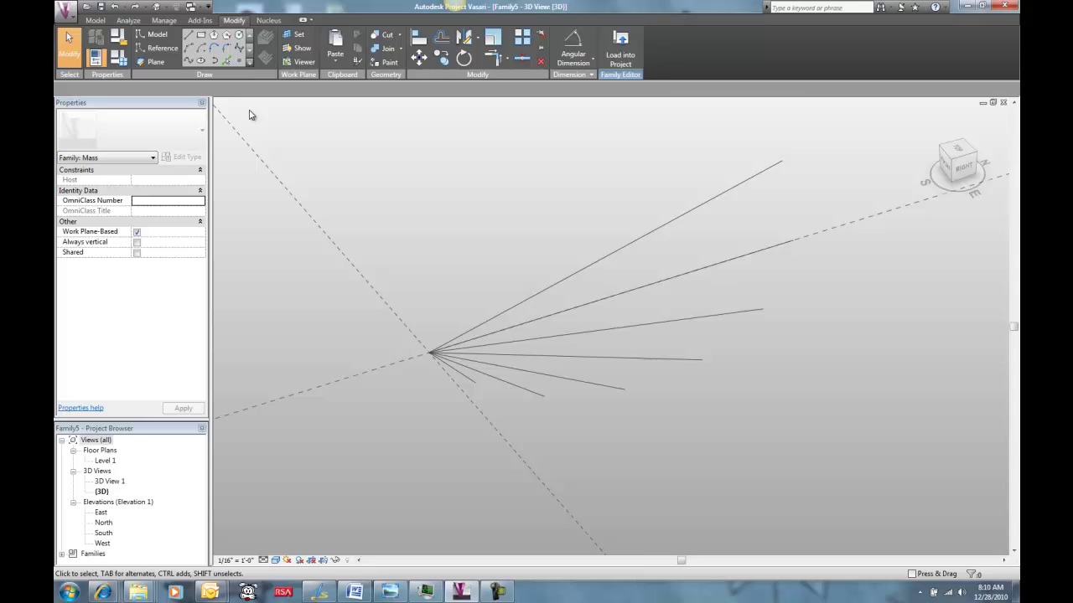
pyautogui.click(190, 60)
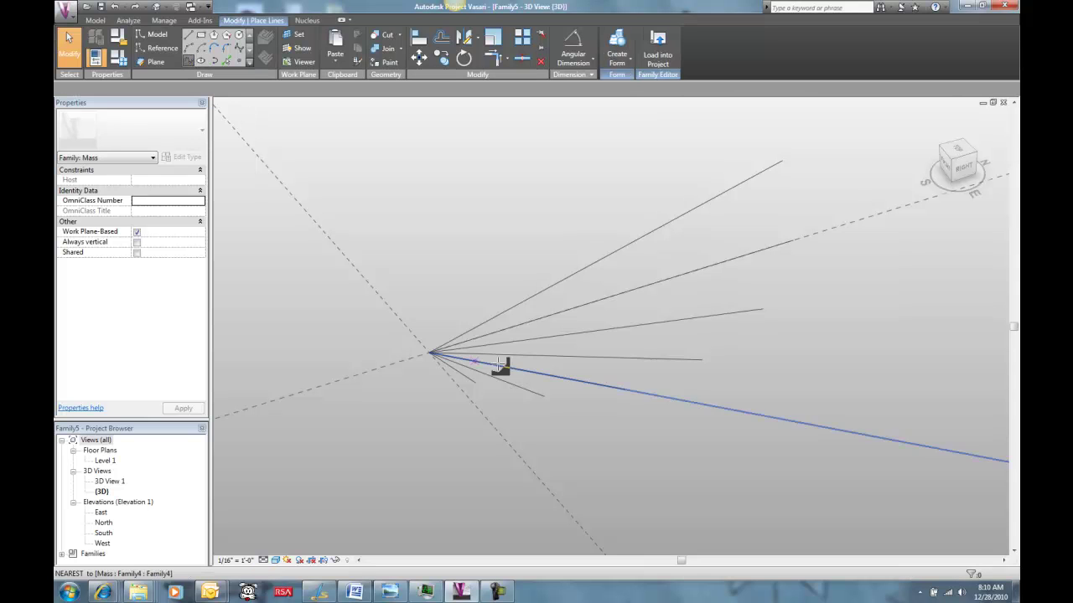
pyautogui.click(474, 383)
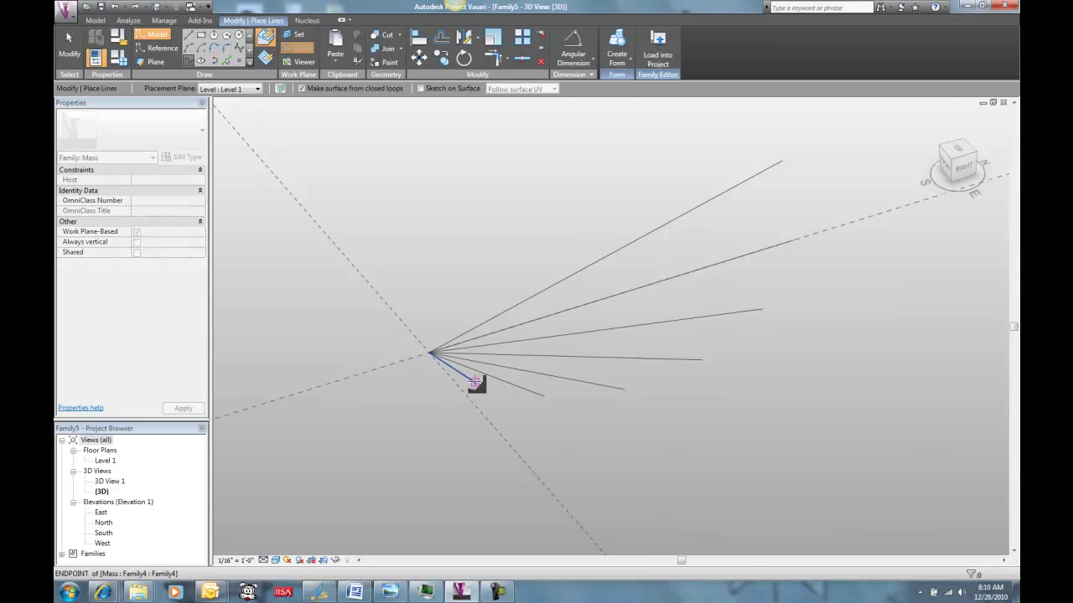
pyautogui.click(544, 397)
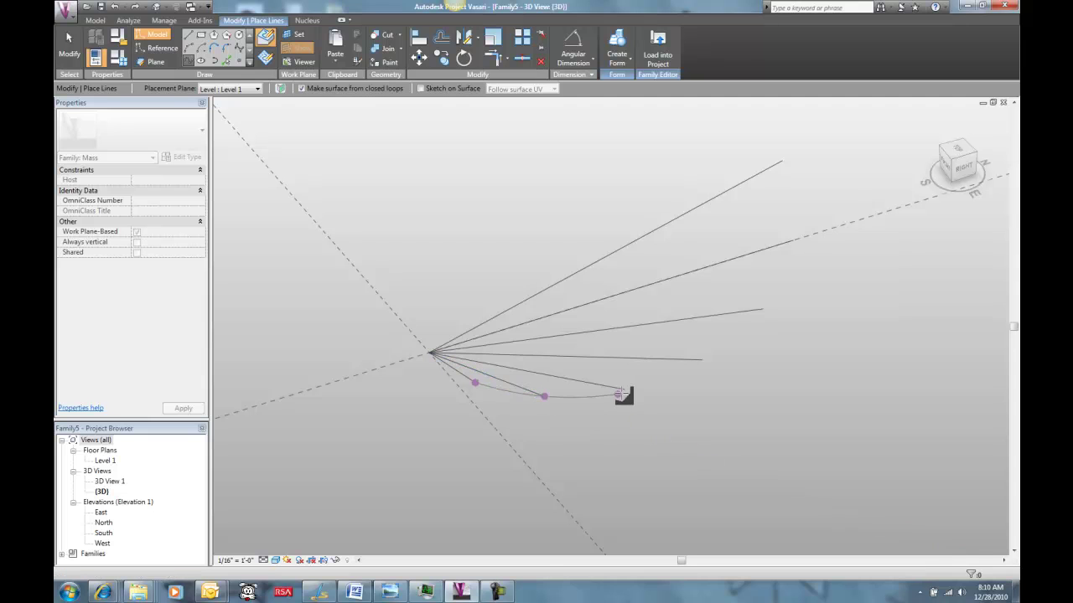
pyautogui.click(624, 389)
# Continue the spline through the remaining endpoints to the top line and finish it
pyautogui.click(702, 359)
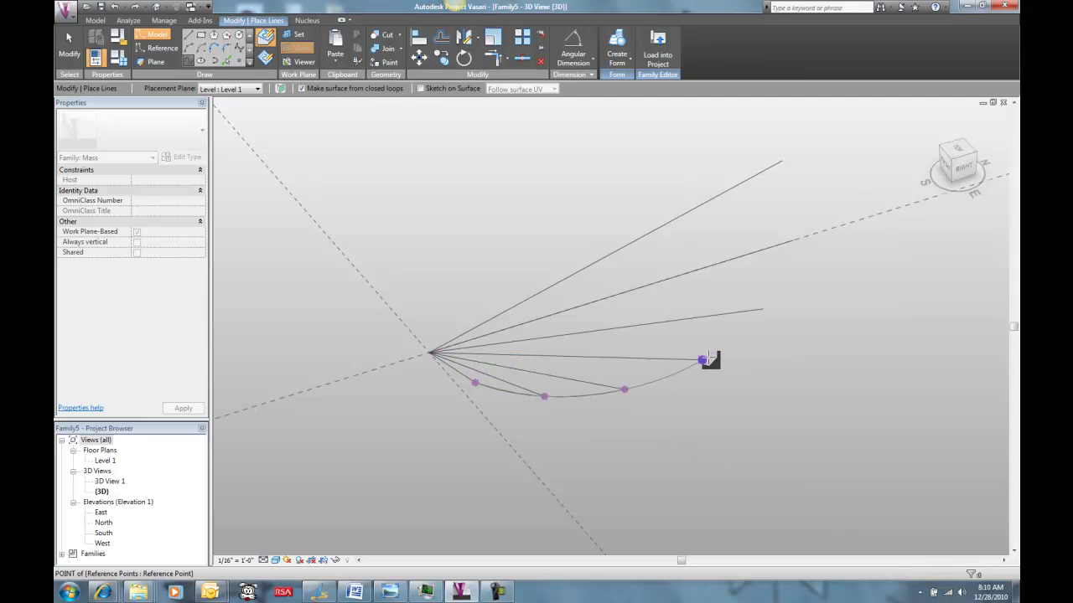
pyautogui.click(763, 310)
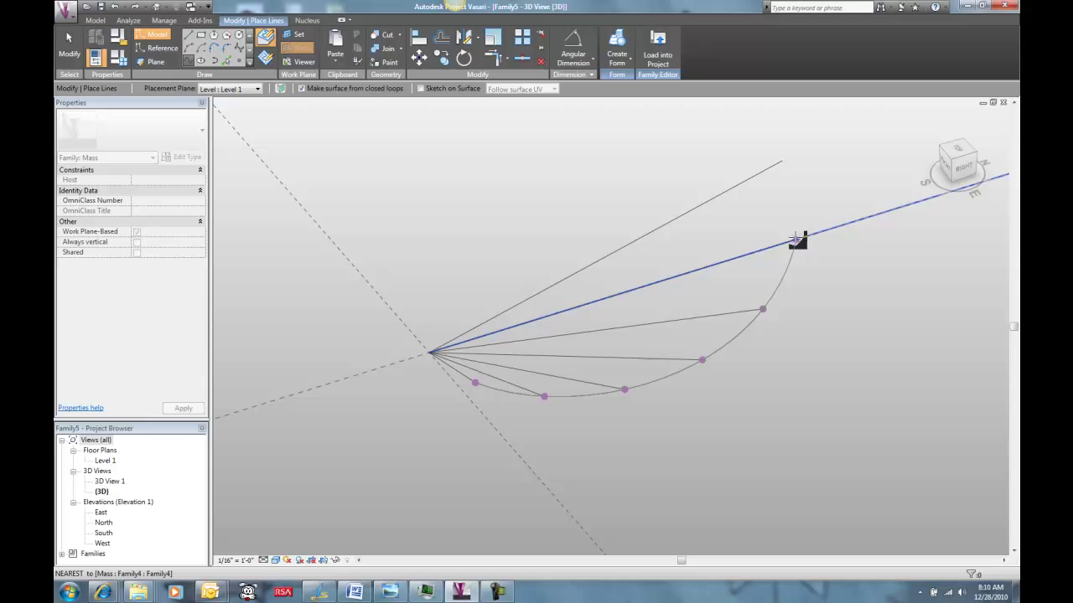
pyautogui.click(793, 242)
pyautogui.click(782, 160)
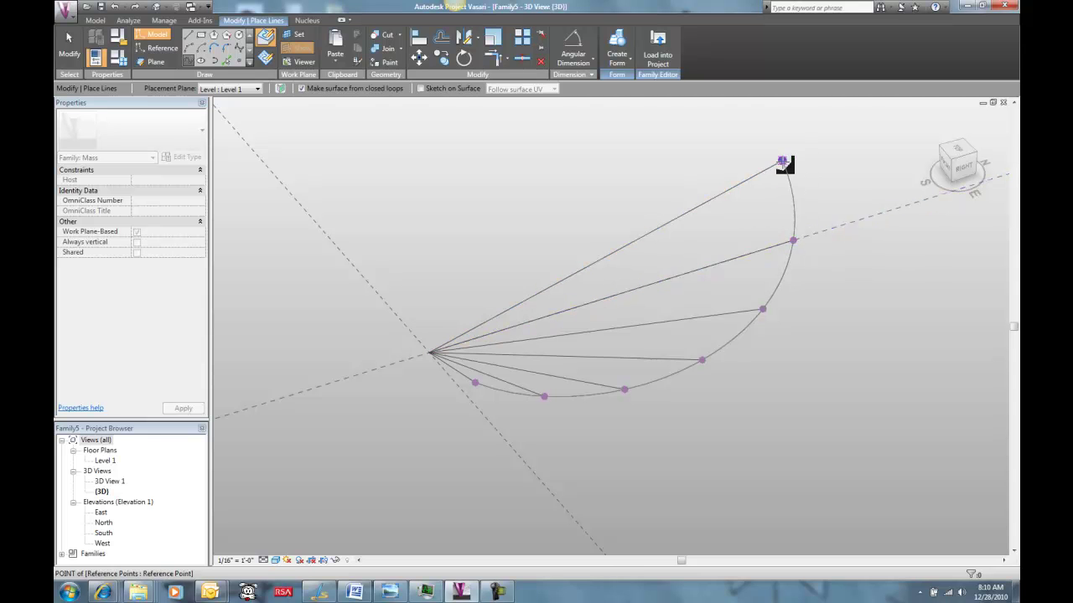
pyautogui.press('Escape')
pyautogui.press('Escape')
pyautogui.scroll(-2, 598, 268)
pyautogui.keyDown('shift'); pyautogui.moveTo(598, 268); pyautogui.dragTo(767, 325, button='middle'); pyautogui.keyUp('shift')
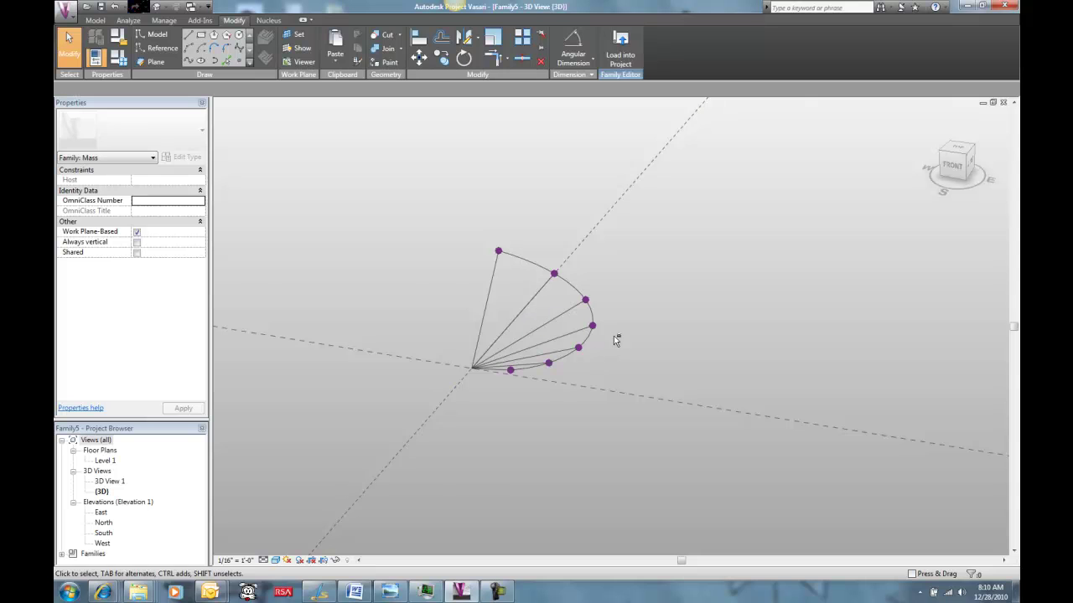
# Change Family4's formulas to len = 15' * increment and ang = 30° * increment
pyautogui.keyDown('shift'); pyautogui.moveTo(615, 338); pyautogui.dragTo(466, 382, button='middle'); pyautogui.keyUp('shift')
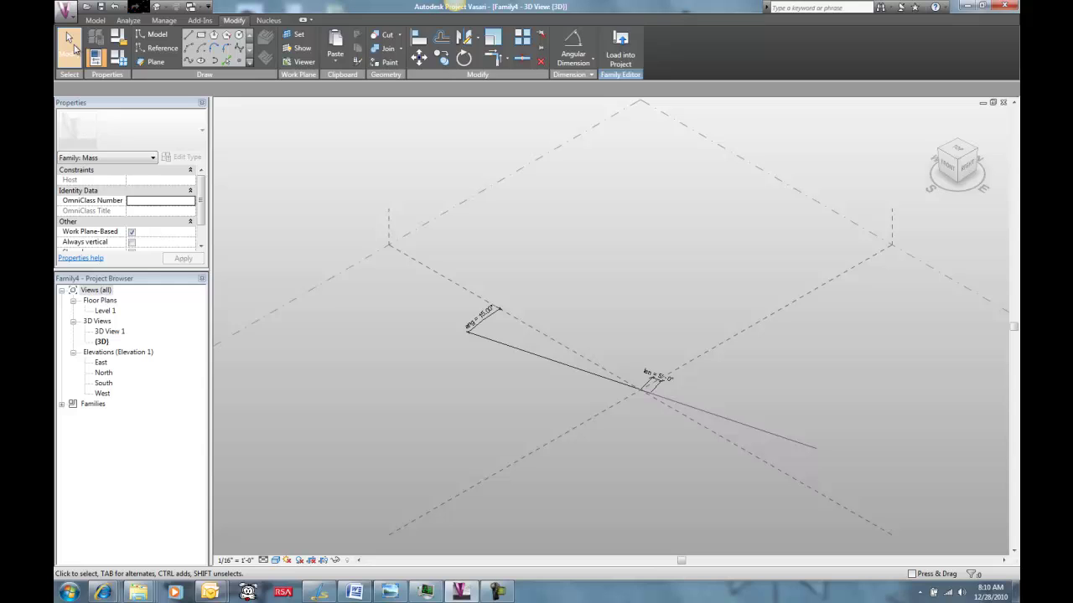
pyautogui.click(120, 59)
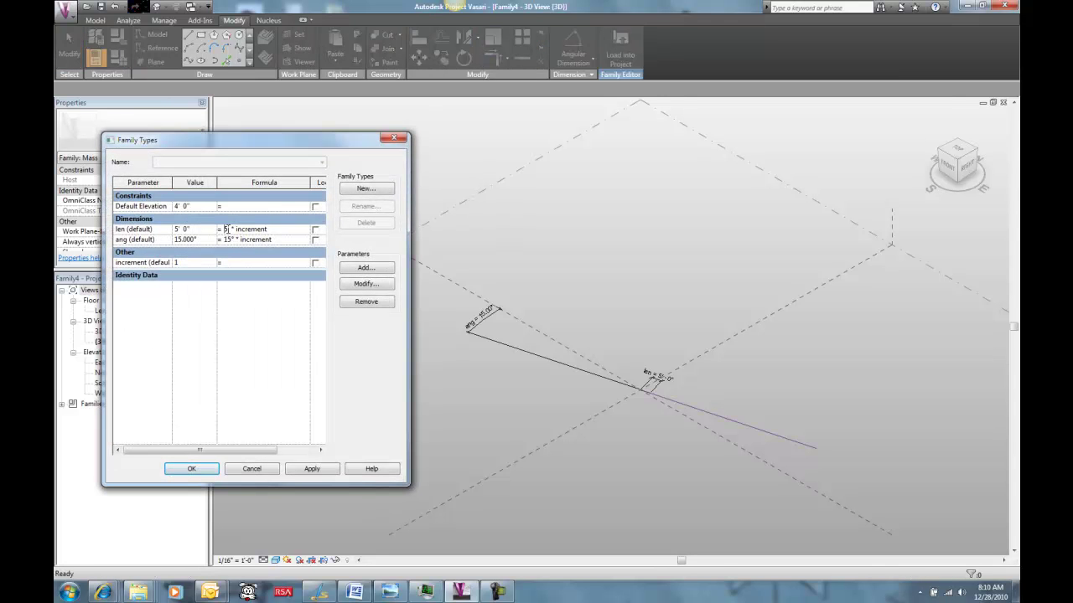
pyautogui.click(225, 229)
pyautogui.write('1')
pyautogui.click(236, 240)
pyautogui.write('30')
pyautogui.click(280, 229)
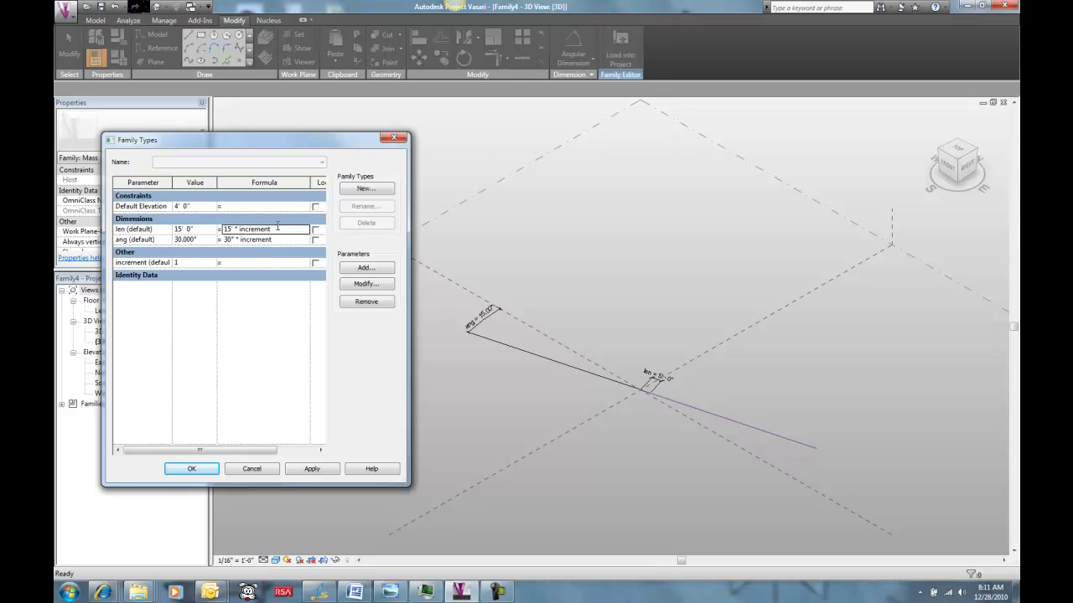
pyautogui.click(207, 472)
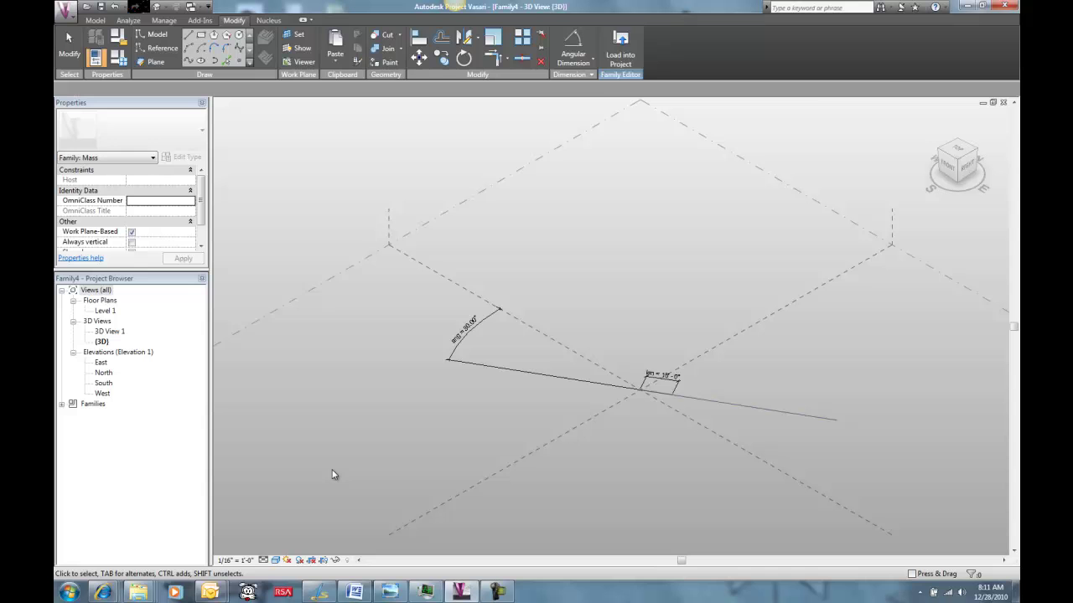
# Reload Family4 into the fan project, overwriting the existing version and its parameter values
pyautogui.click(620, 50)
pyautogui.click(507, 381)
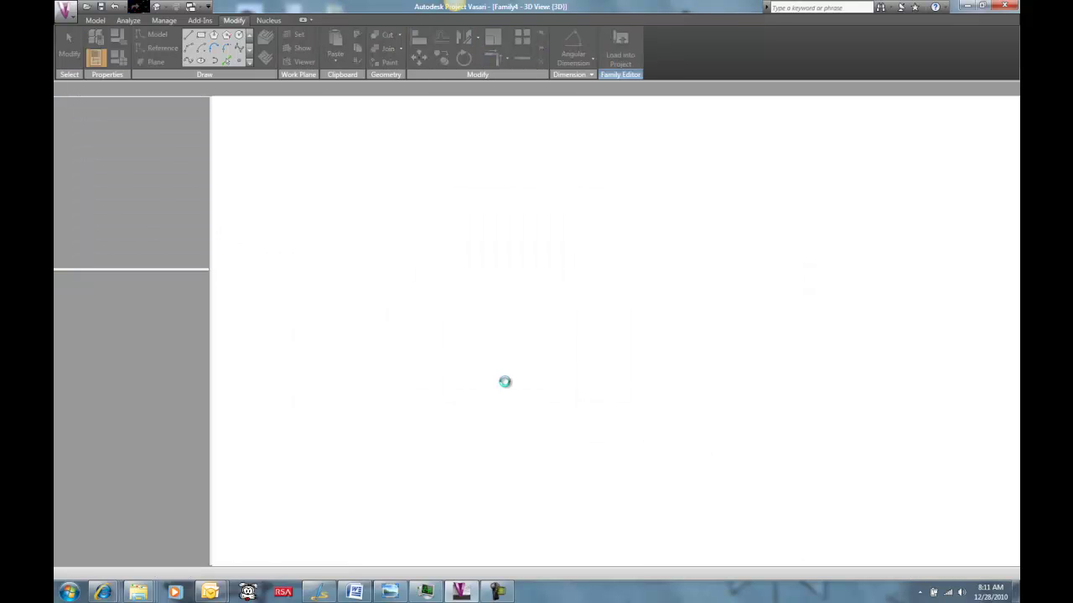
pyautogui.click(471, 307)
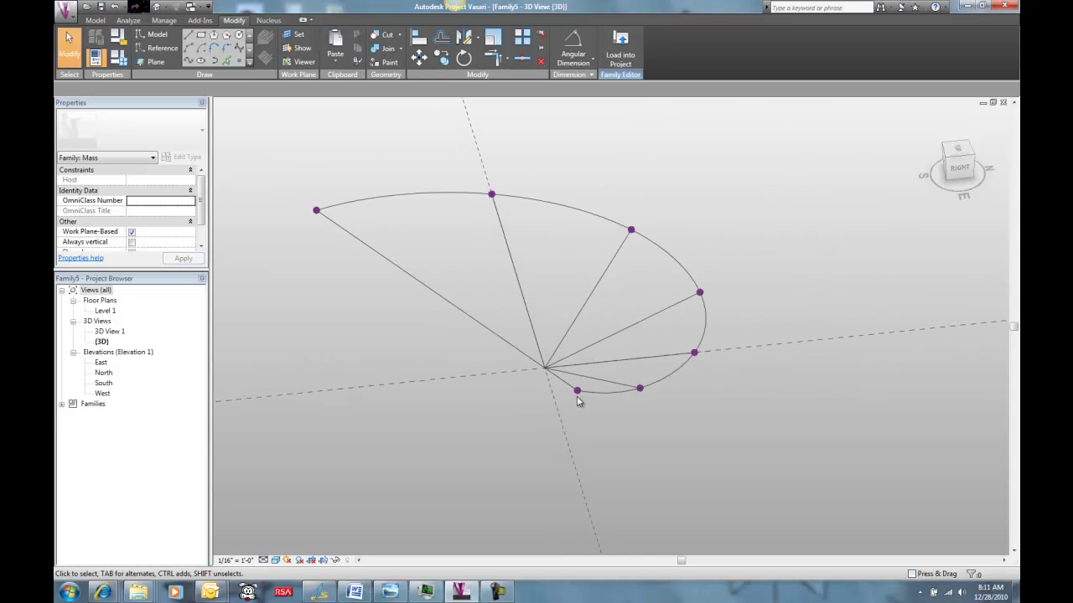
pyautogui.keyDown('shift'); pyautogui.moveTo(506, 448); pyautogui.dragTo(528, 443, button='middle'); pyautogui.keyUp('shift')
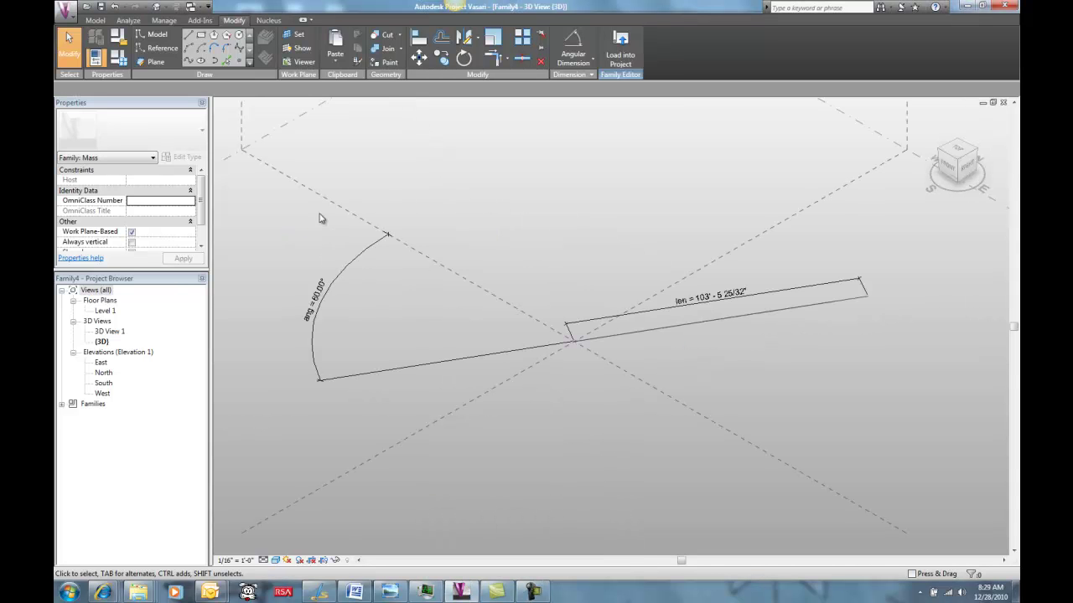
# Accept Family4's formulas (len = abs(sin(increment * 25°) * 100') + 5') and load it into the project
pyautogui.click(118, 61)
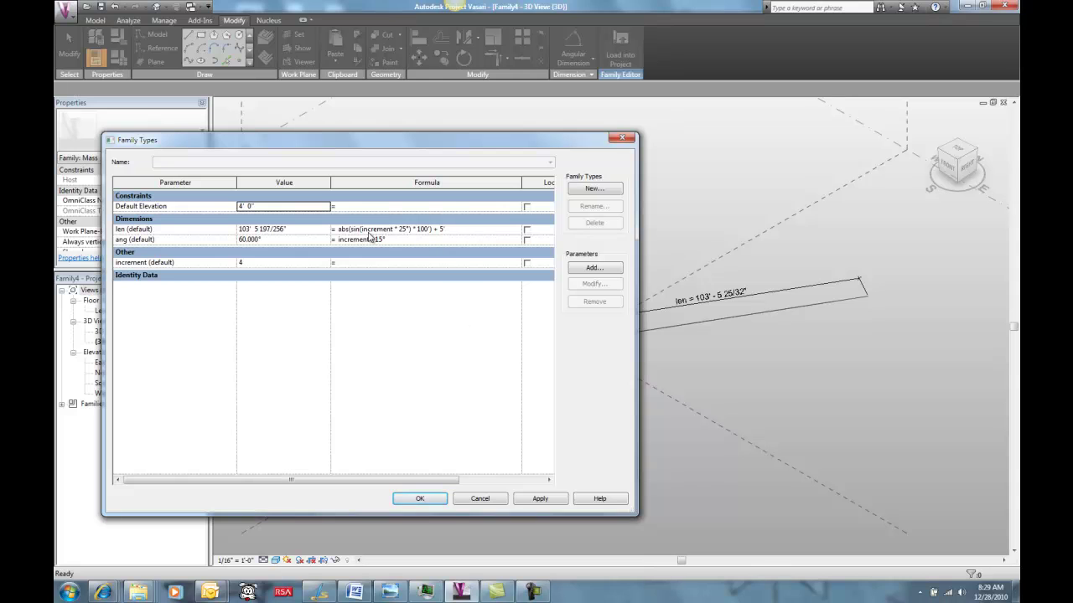
pyautogui.click(422, 500)
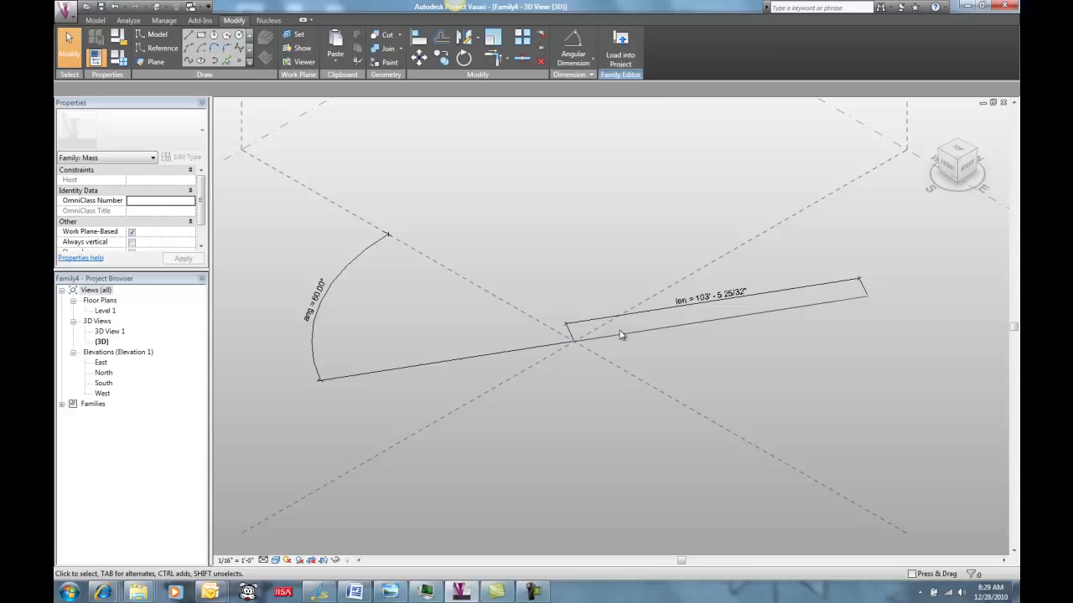
pyautogui.click(620, 52)
# Reload Family4 into the Family5 fan project, overwriting the existing version and its parameter values
pyautogui.click(503, 382)
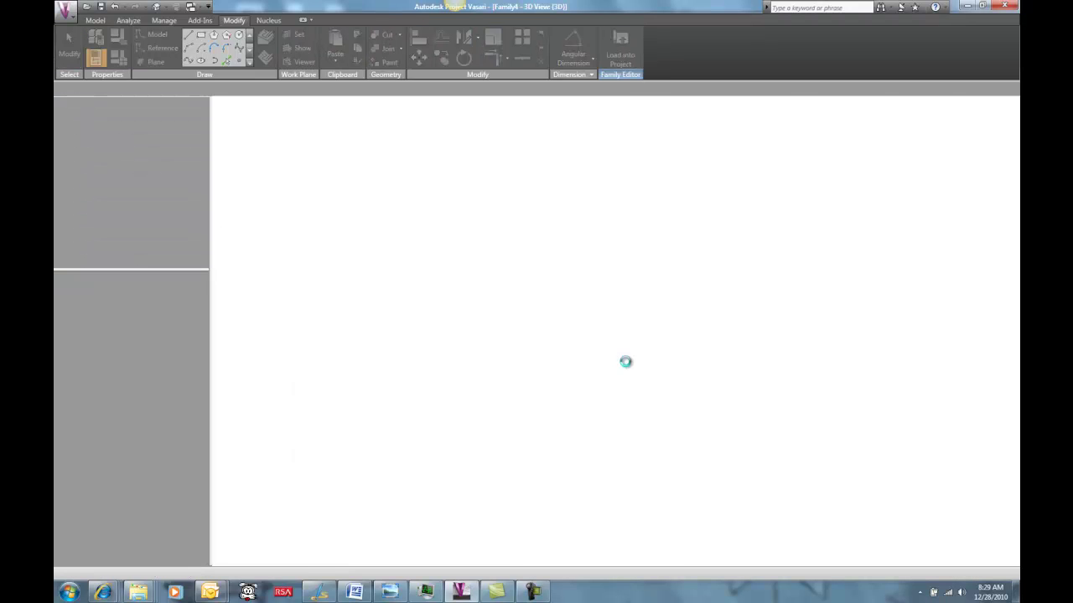
pyautogui.moveTo(505, 194); pyautogui.dragTo(845, 194)
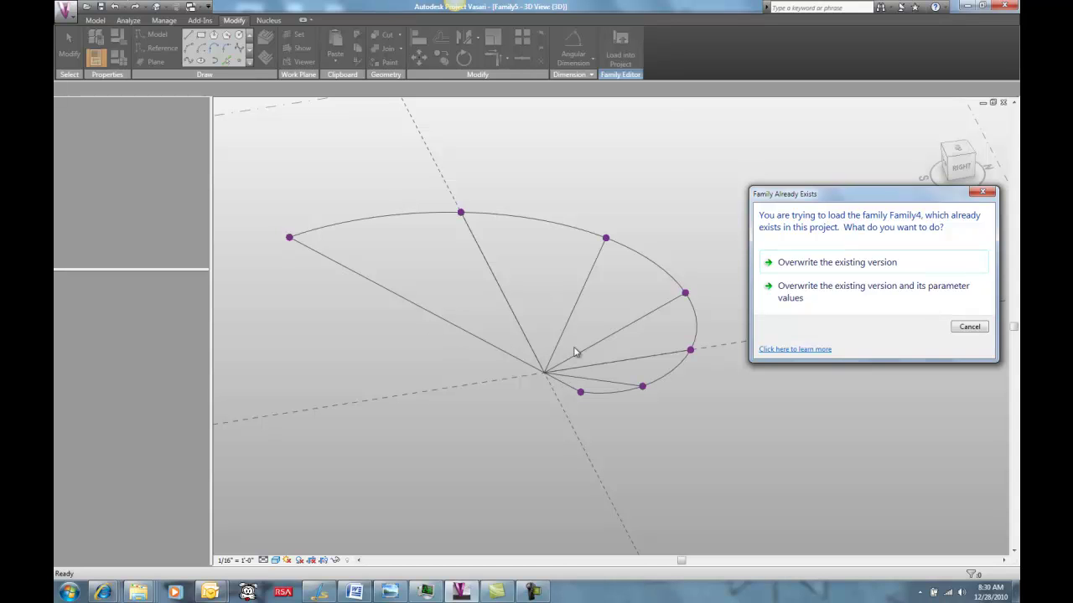
pyautogui.click(793, 298)
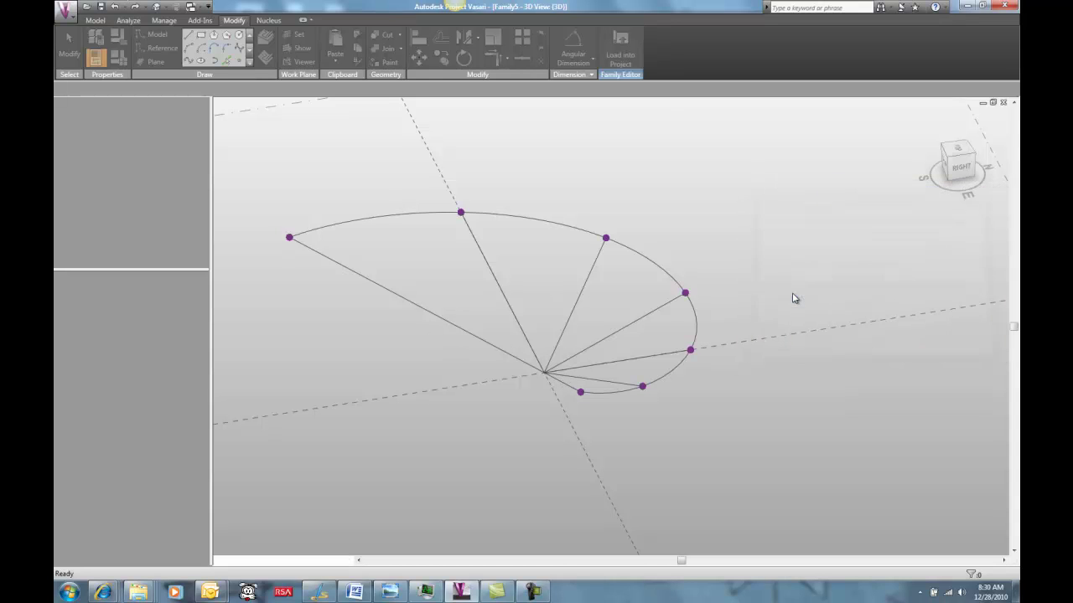